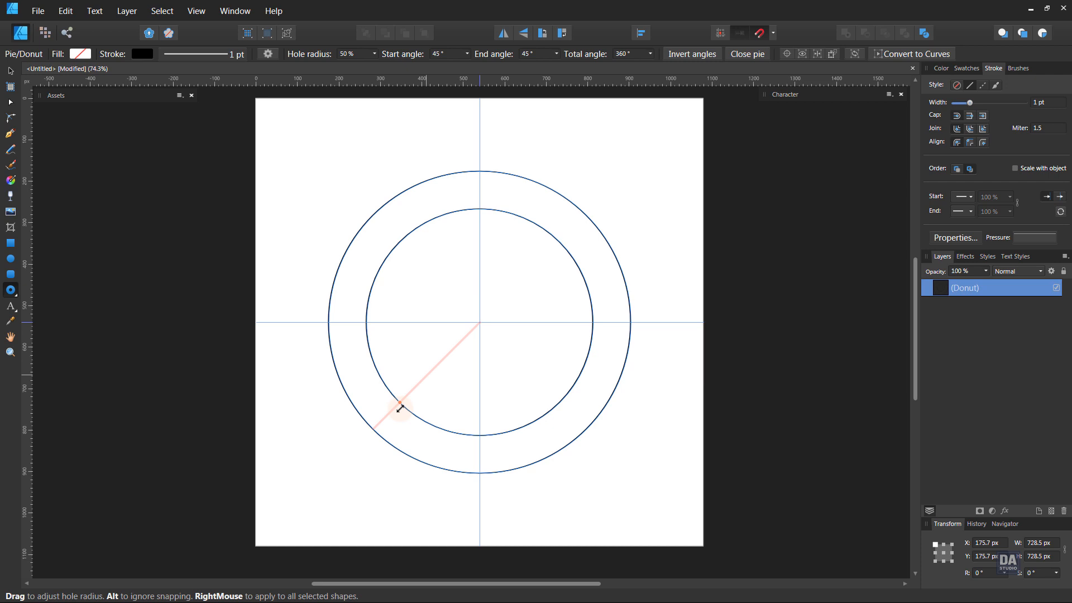
Step: Set the donut's hole radius to 75% and draw a concentric circle about 481 px in diameter inside it
{"action": "left_click_drag", "start_coordinate": [400, 408], "coordinate": [401, 406]}
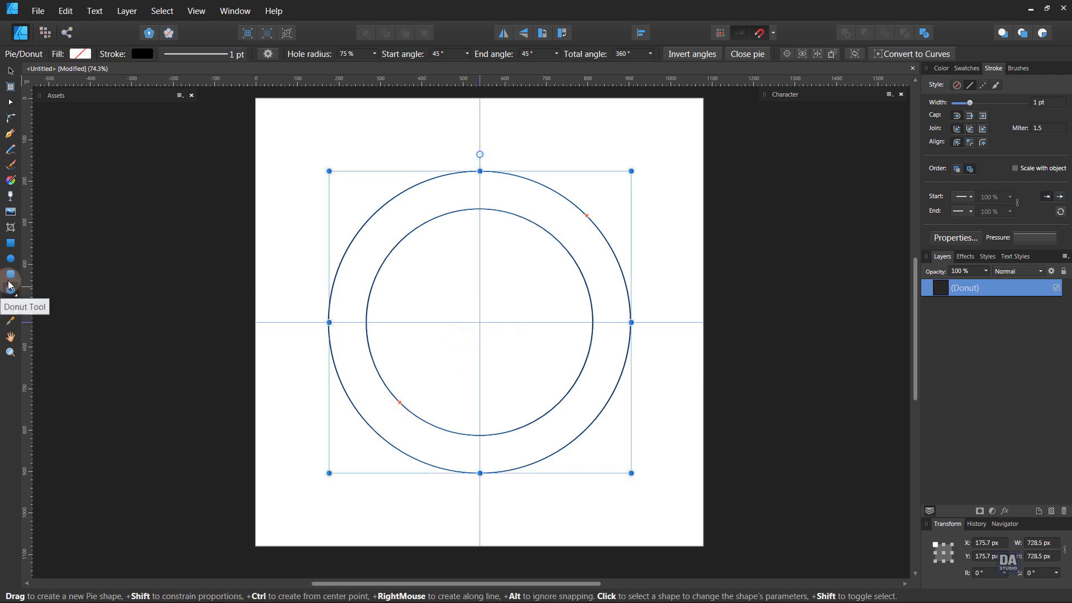
{"action": "left_click", "coordinate": [11, 259]}
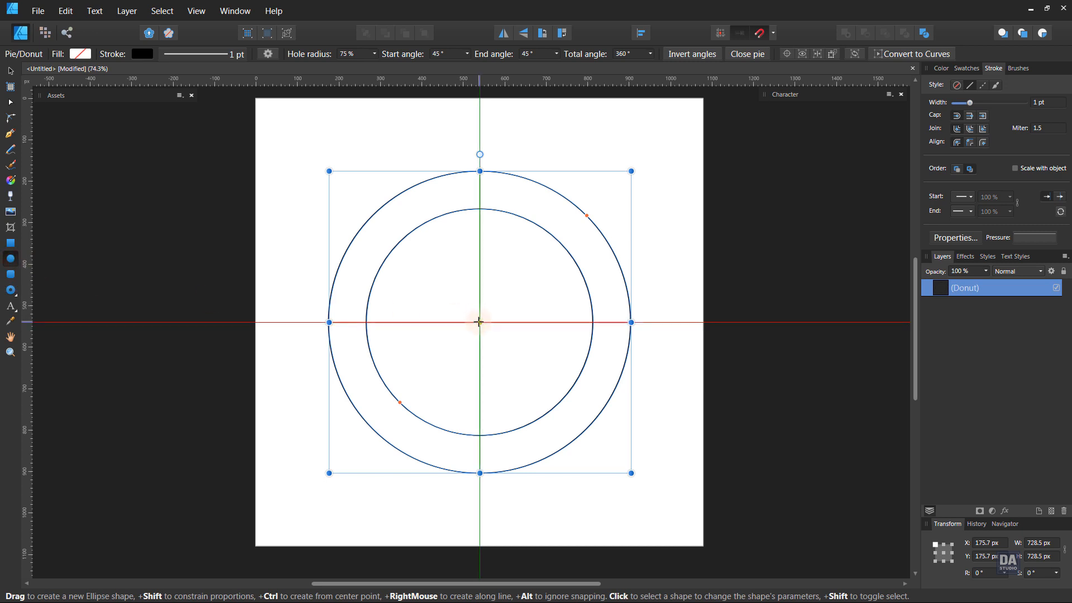
{"action": "left_click_drag", "start_coordinate": [479, 322], "coordinate": [594, 408]}
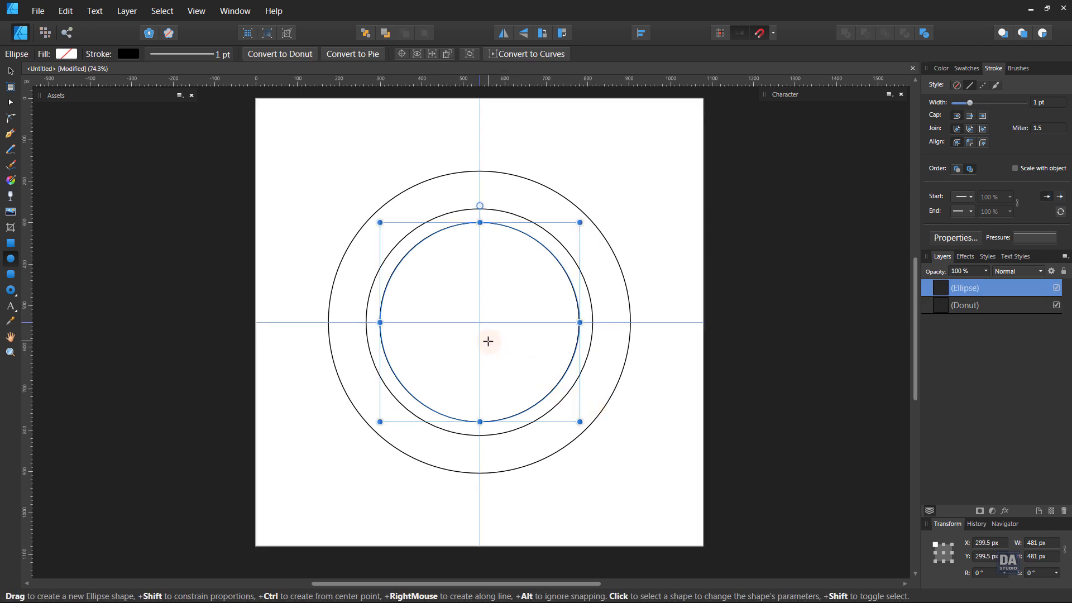
{"action": "left_click", "coordinate": [611, 233]}
Step: Draw an upright ellipse about 37 px wide on the vertical guide, fitted between the donut's outer and inner edges at its top
{"action": "key", "text": "z"}
{"action": "left_click_drag", "start_coordinate": [469, 236], "coordinate": [567, 318]}
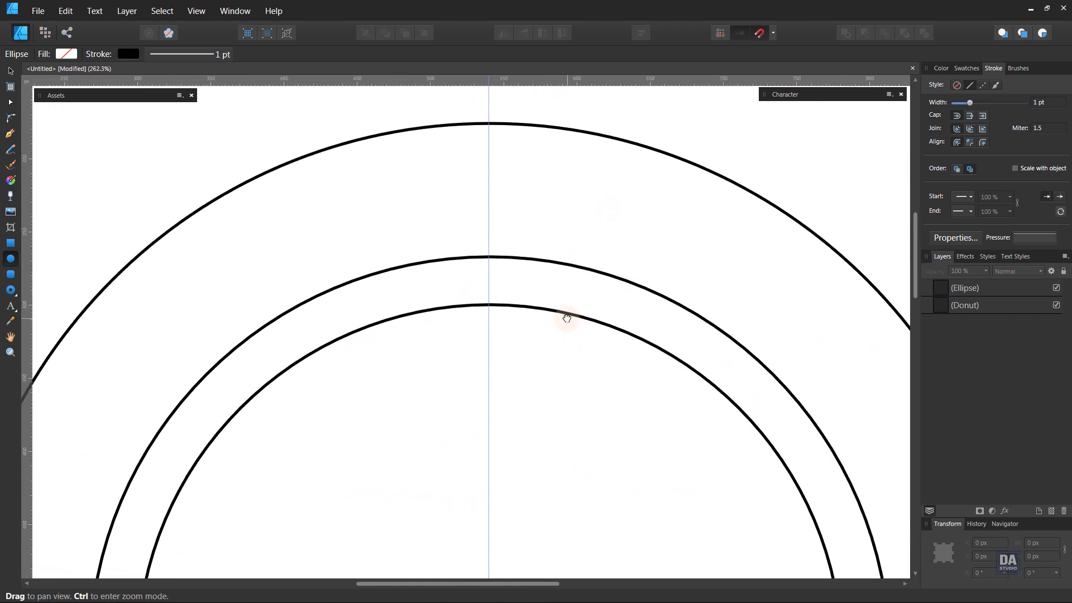
{"action": "left_click_drag", "start_coordinate": [492, 257], "coordinate": [489, 256]}
{"action": "left_click_drag", "start_coordinate": [486, 122], "coordinate": [486, 255]}
{"action": "key", "text": "v"}
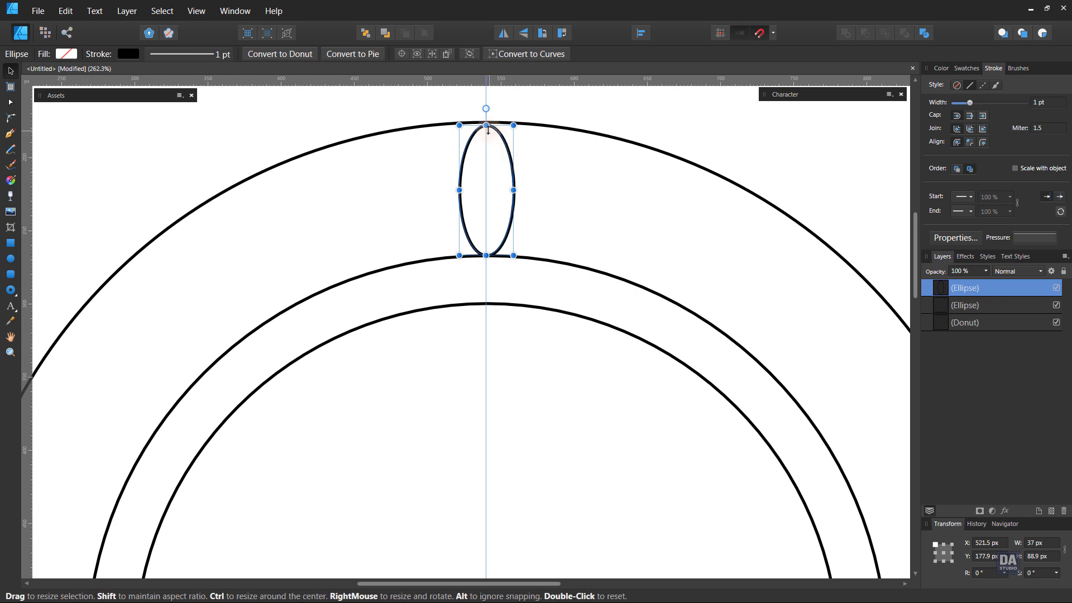
{"action": "left_click_drag", "start_coordinate": [486, 125], "coordinate": [486, 122]}
{"action": "left_click", "coordinate": [551, 207]}
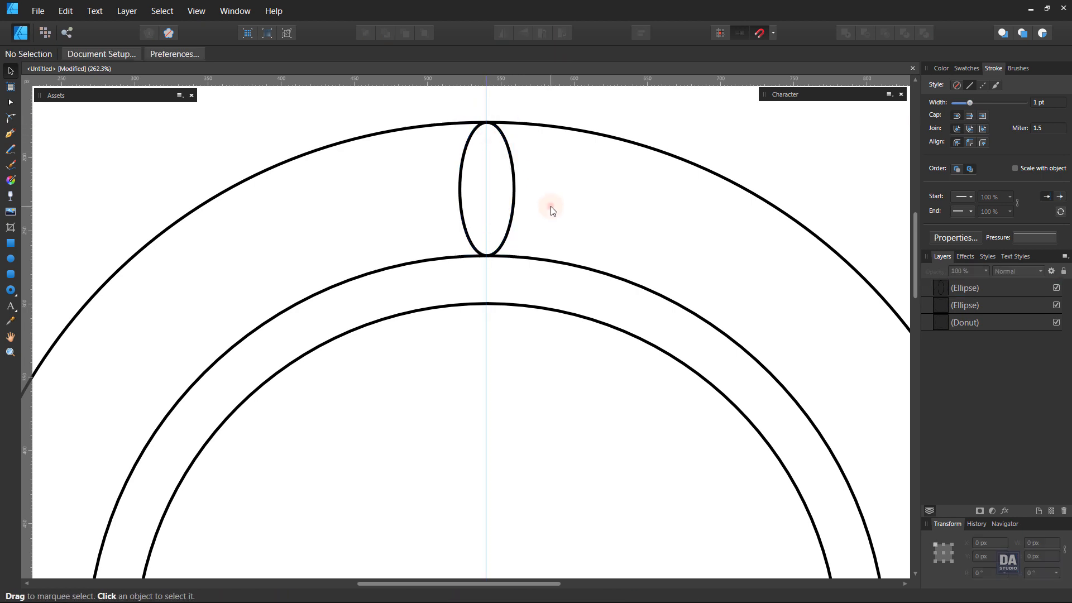
Step: Narrow the upright ellipse symmetrically about its centre to about 35.5 px wide
{"action": "left_click", "coordinate": [514, 224]}
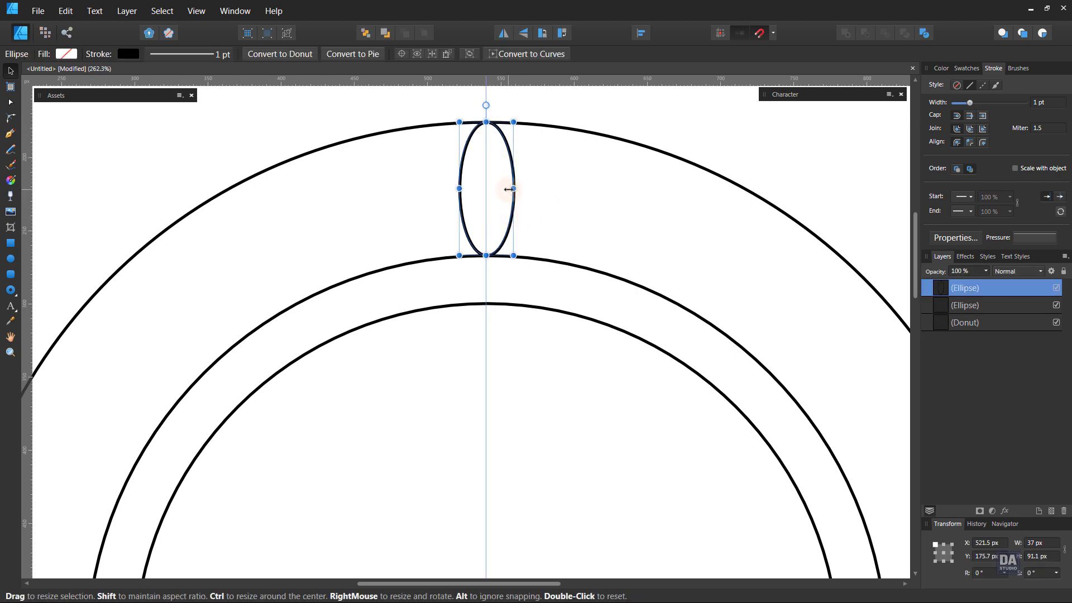
{"action": "left_click_drag", "start_coordinate": [505, 191], "coordinate": [507, 193]}
{"action": "left_click", "coordinate": [544, 210]}
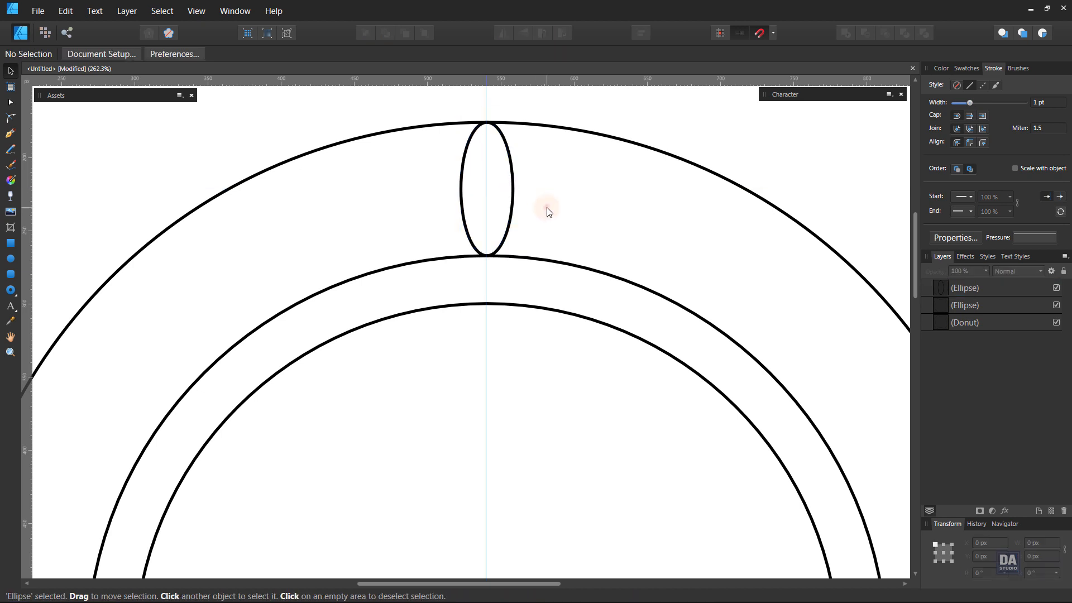
Step: Show the upright ellipse's transform origin and move it to the guides' crossing at 540, 540 px
{"action": "left_click", "coordinate": [511, 227]}
{"action": "left_click", "coordinate": [344, 119]}
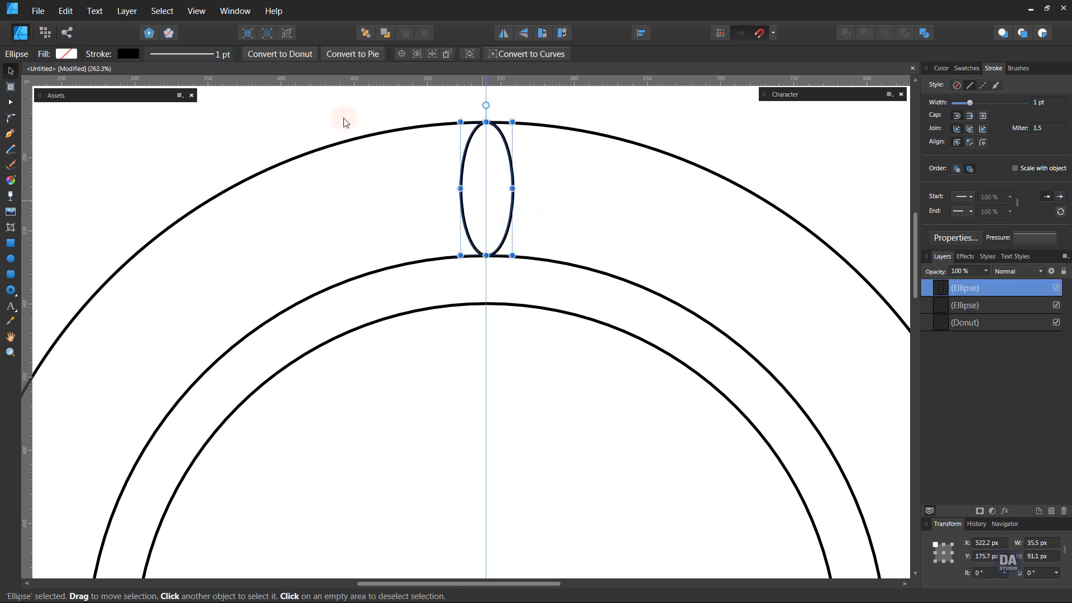
{"action": "left_click", "coordinate": [403, 55]}
{"action": "scroll", "coordinate": [505, 325], "scroll_direction": "down", "scroll_amount": 3}
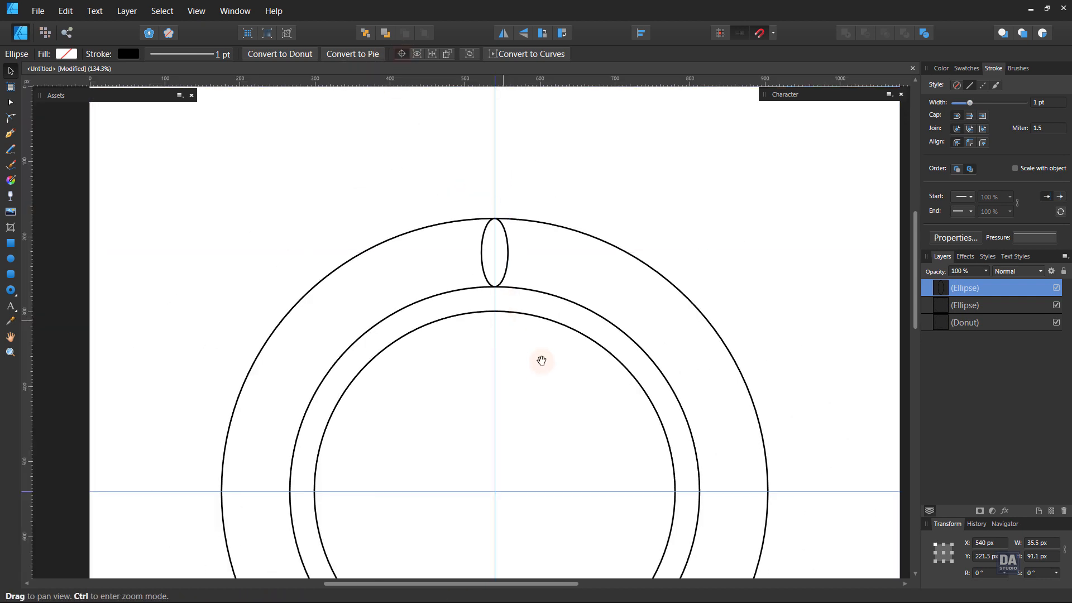
{"action": "left_click_drag", "start_coordinate": [541, 361], "coordinate": [526, 270]}
{"action": "left_click_drag", "start_coordinate": [484, 171], "coordinate": [483, 408]}
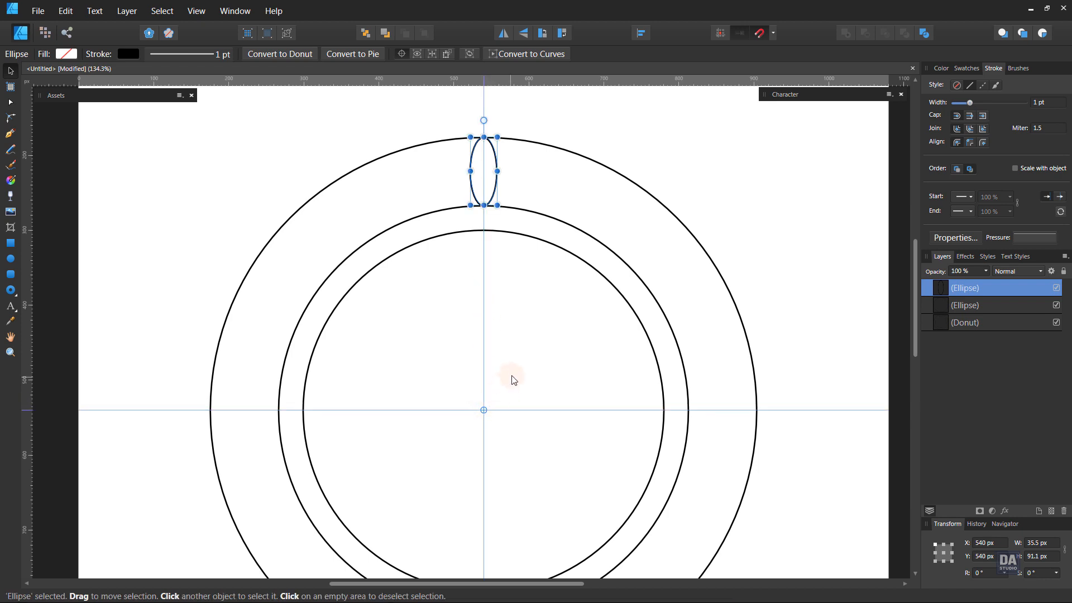
Step: Duplicate the upright ellipse and rotate the copy 5° about the donut's centre
{"action": "right_click", "coordinate": [1028, 290]}
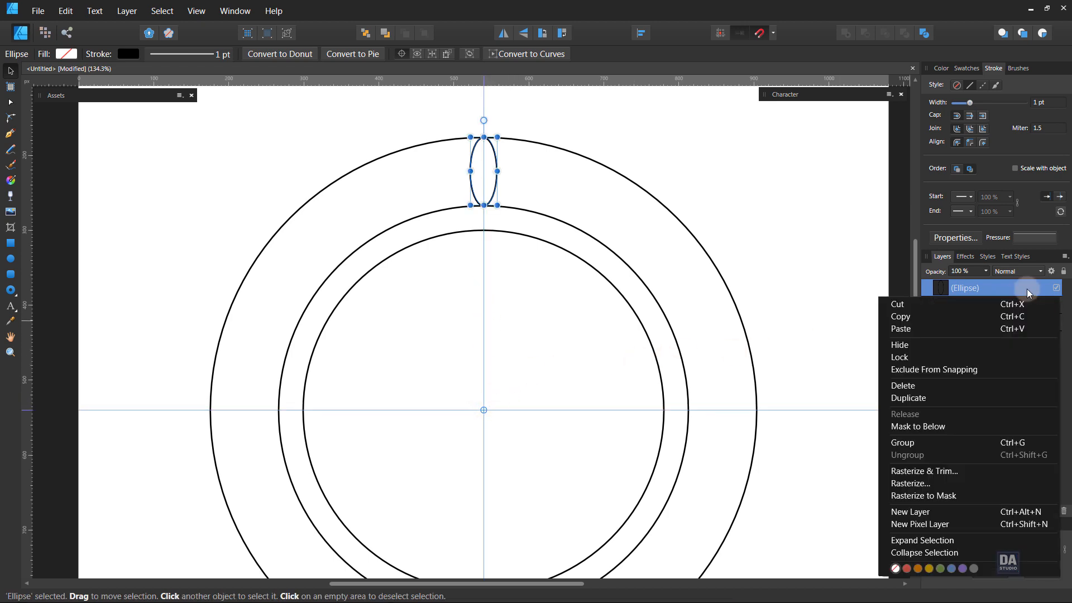
{"action": "left_click", "coordinate": [1029, 401]}
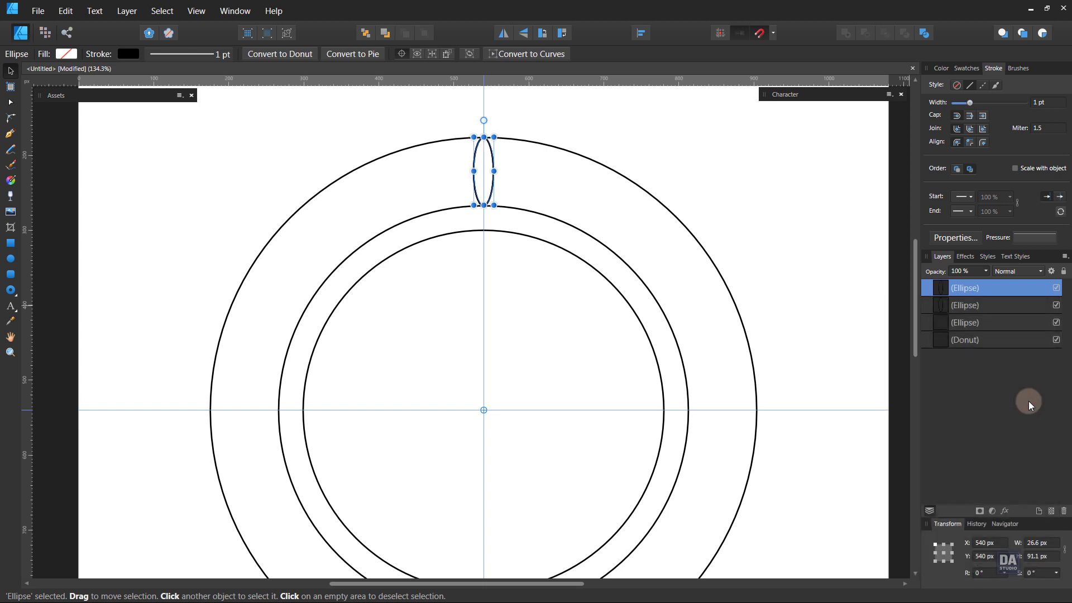
{"action": "scroll", "coordinate": [990, 572], "scroll_direction": "up", "scroll_amount": 1}
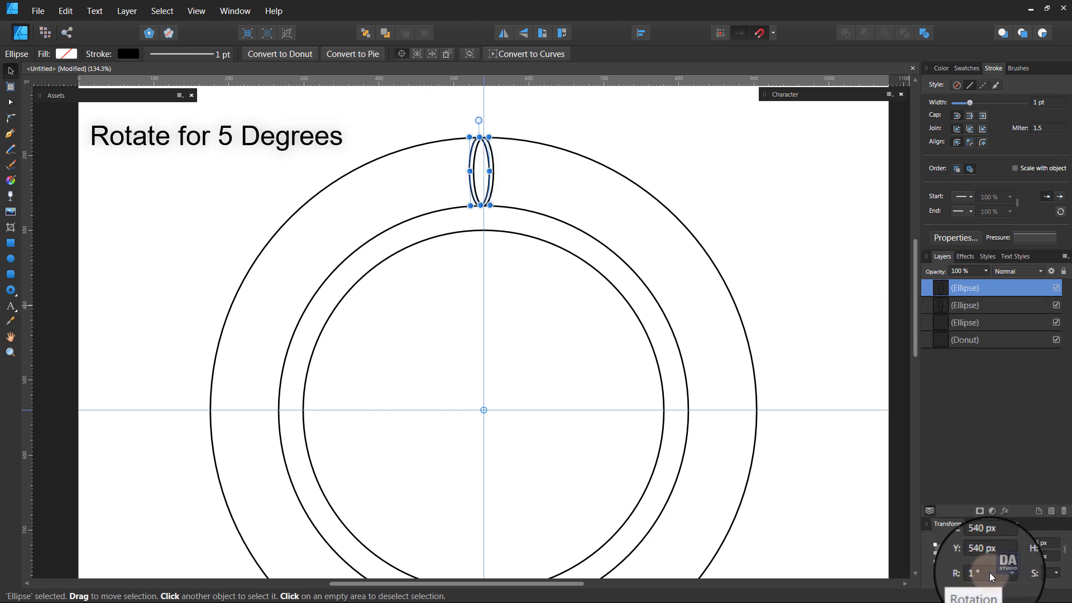
{"action": "scroll", "coordinate": [989, 571], "scroll_direction": "up", "scroll_amount": 2}
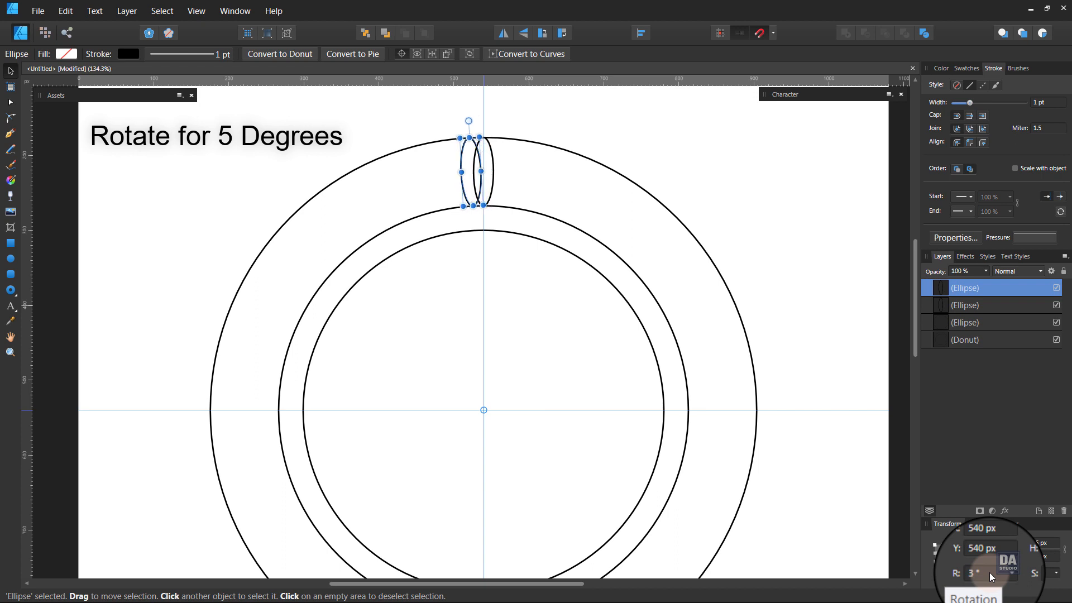
{"action": "scroll", "coordinate": [990, 572], "scroll_direction": "up", "scroll_amount": 1}
{"action": "scroll", "coordinate": [990, 572], "scroll_direction": "up", "scroll_amount": 1}
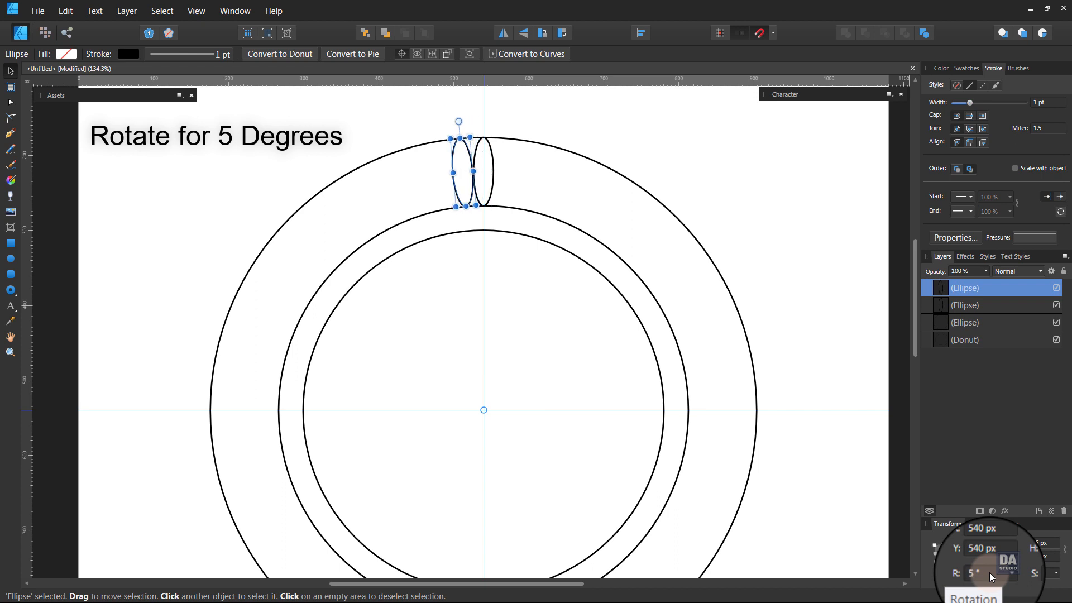
Step: Repeat the rotated duplicate at 5° intervals until the ellipses fill the whole donut ring
{"action": "right_click", "coordinate": [1023, 288]}
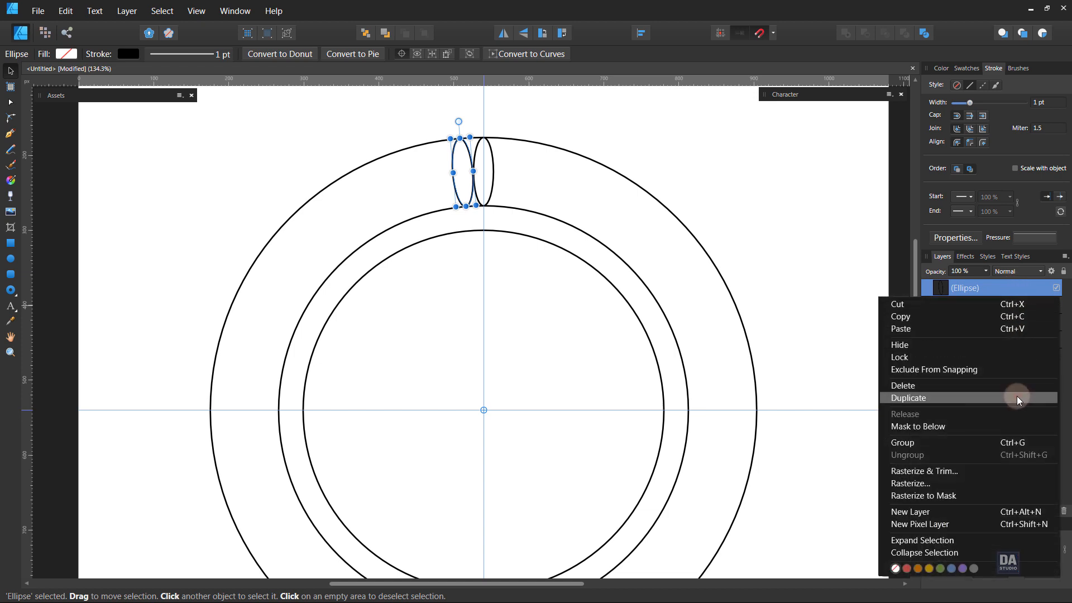
{"action": "left_click", "coordinate": [1017, 396]}
{"action": "right_click", "coordinate": [1008, 292]}
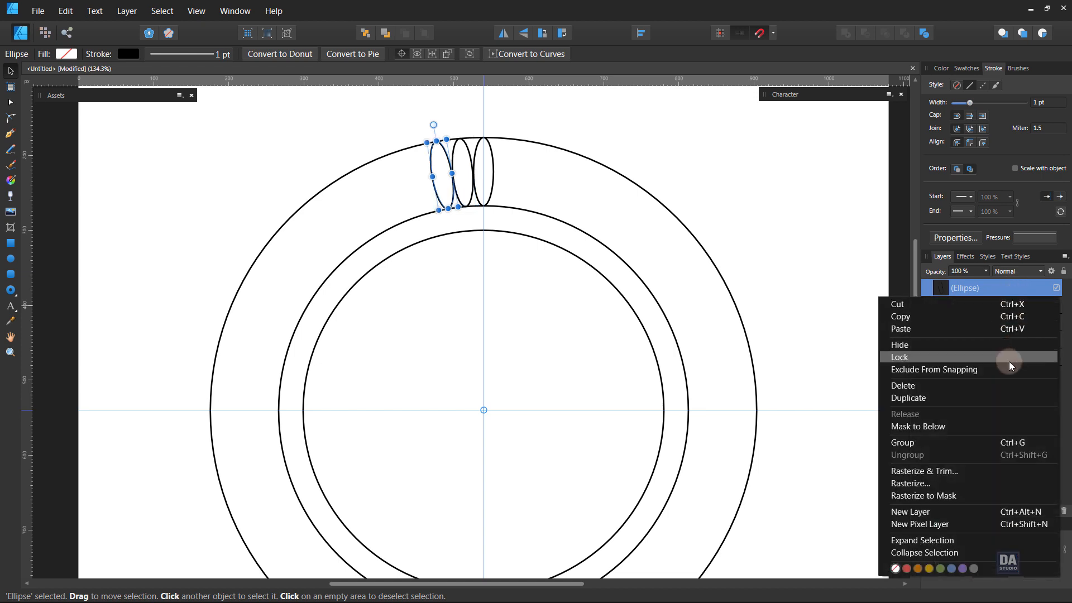
{"action": "left_click", "coordinate": [1009, 396]}
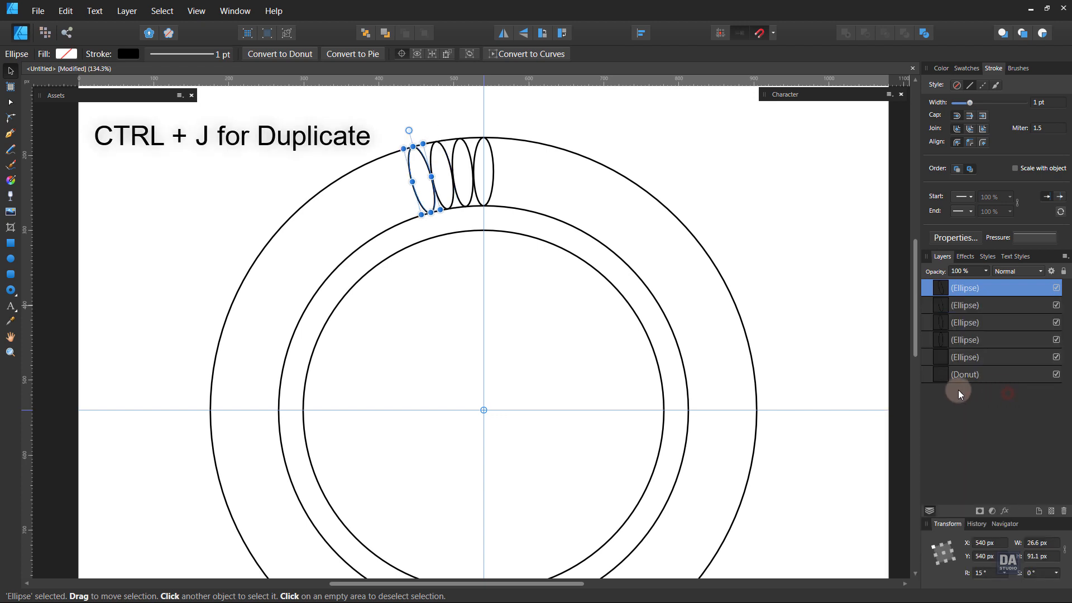
{"action": "key", "text": "ctrl+j"}
{"action": "key", "text": "ctrl+j"}
{"action": "key", "text": "ctrl+j"}
{"action": "key", "text": "ctrl+j"}
{"action": "key", "text": "ctrl+j"}
{"action": "key", "text": "ctrl+j"}
{"action": "key", "text": "ctrl+j"}
{"action": "key", "text": "ctrl+j"}
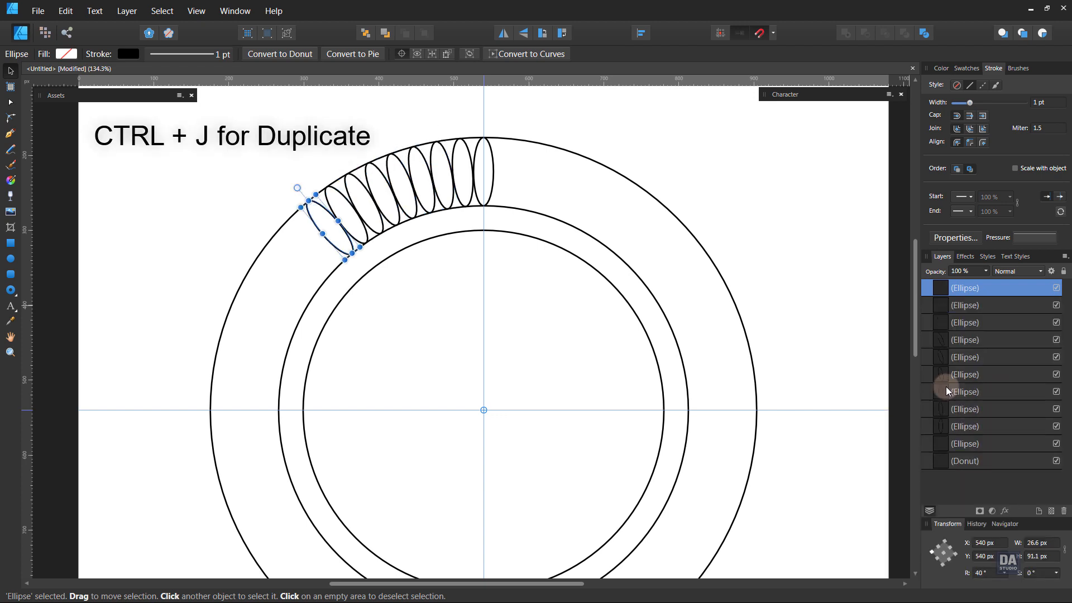
{"action": "key", "text": "ctrl+j"}
{"action": "key", "text": "ctrl+j"}
{"action": "key", "text": "ctrl+j"}
{"action": "key", "text": "ctrl+j"}
{"action": "key", "text": "ctrl+j"}
{"action": "key", "text": "ctrl+j"}
{"action": "key", "text": "ctrl+j"}
{"action": "key", "text": "ctrl+j"}
{"action": "key", "text": "ctrl+j"}
{"action": "key", "text": "ctrl+j"}
{"action": "key", "text": "ctrl+j"}
{"action": "key", "text": "ctrl+j"}
{"action": "key", "text": "ctrl+j"}
{"action": "key", "text": "ctrl+j"}
{"action": "key", "text": "ctrl+j"}
{"action": "key", "text": "ctrl+j"}
{"action": "key", "text": "ctrl+j"}
{"action": "key", "text": "ctrl+j"}
{"action": "key", "text": "ctrl+j"}
{"action": "key", "text": "ctrl+j"}
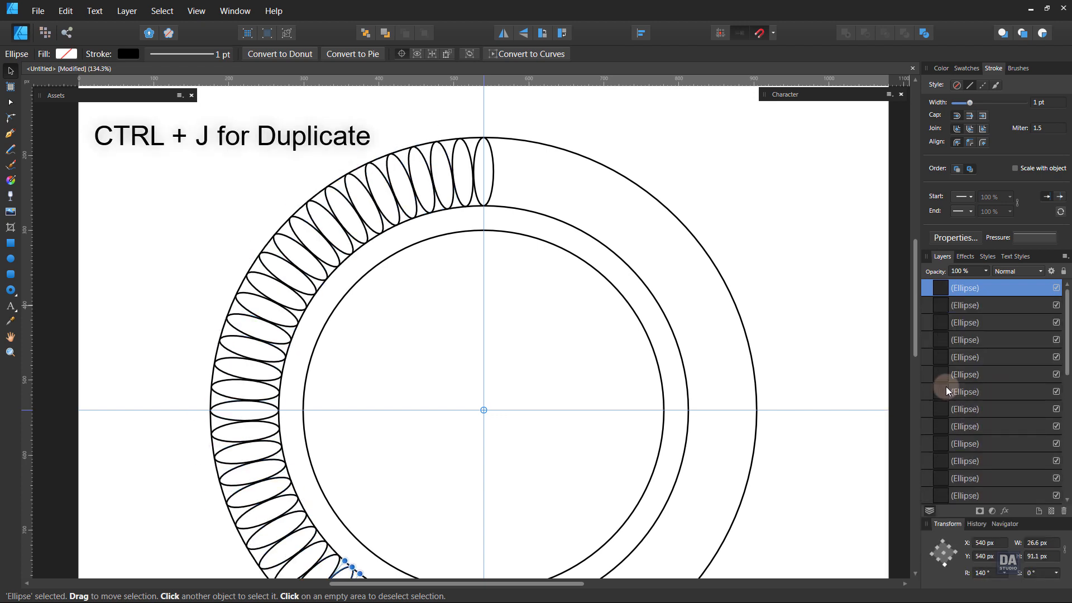
{"action": "key", "text": "ctrl+j"}
{"action": "key", "text": "ctrl+j"}
{"action": "key", "text": "ctrl+j"}
{"action": "key", "text": "ctrl+j"}
{"action": "key", "text": "ctrl+j"}
{"action": "key", "text": "ctrl+j"}
{"action": "key", "text": "ctrl+j"}
{"action": "key", "text": "ctrl+j"}
{"action": "key", "text": "ctrl+j"}
{"action": "key", "text": "ctrl+j"}
{"action": "key", "text": "ctrl+j"}
{"action": "key", "text": "ctrl+j"}
{"action": "key", "text": "ctrl+j"}
{"action": "key", "text": "ctrl+j"}
{"action": "key", "text": "ctrl+j"}
{"action": "key", "text": "ctrl+j"}
{"action": "key", "text": "ctrl+j"}
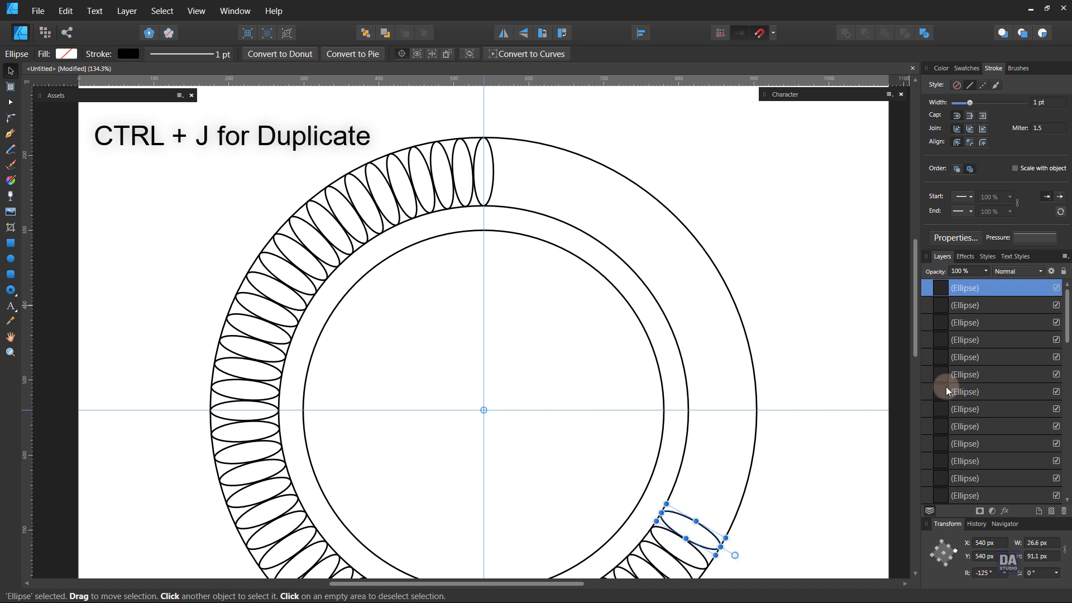
{"action": "key", "text": "ctrl+j"}
{"action": "key", "text": "ctrl+j"}
{"action": "key", "text": "ctrl+j"}
{"action": "key", "text": "ctrl+j"}
{"action": "key", "text": "ctrl+j"}
{"action": "key", "text": "ctrl+j"}
{"action": "key", "text": "ctrl+j"}
{"action": "key", "text": "ctrl+j"}
{"action": "key", "text": "ctrl+j"}
{"action": "key", "text": "ctrl+j"}
{"action": "key", "text": "ctrl+j"}
{"action": "key", "text": "ctrl+j"}
{"action": "key", "text": "ctrl+j"}
{"action": "key", "text": "ctrl+j"}
{"action": "key", "text": "ctrl+j"}
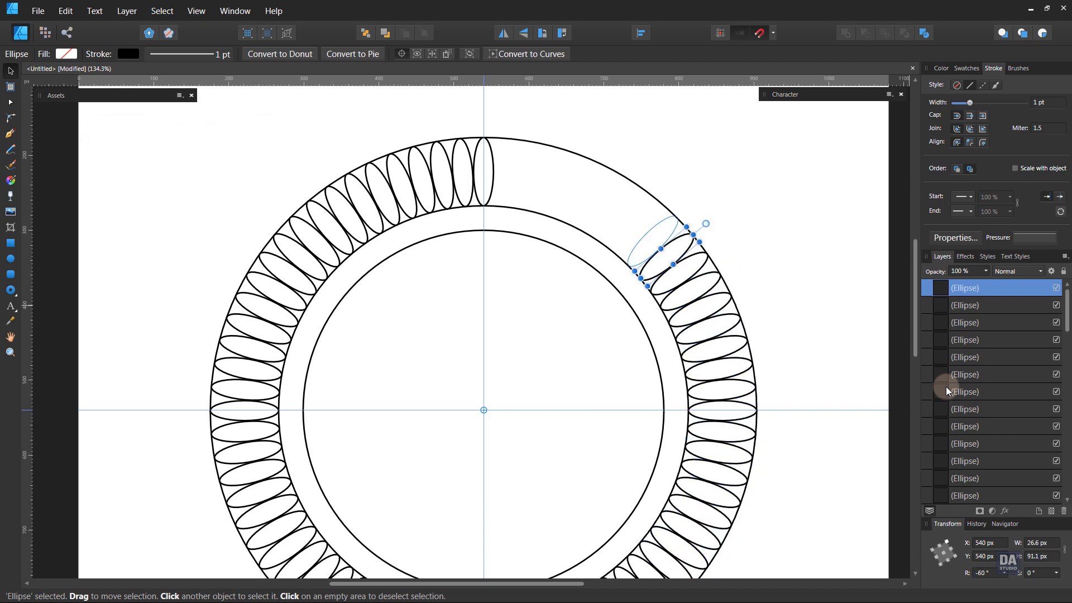
{"action": "key", "text": "ctrl+j"}
{"action": "key", "text": "ctrl+j"}
{"action": "key", "text": "ctrl+j"}
{"action": "key", "text": "ctrl+j"}
{"action": "key", "text": "ctrl+j"}
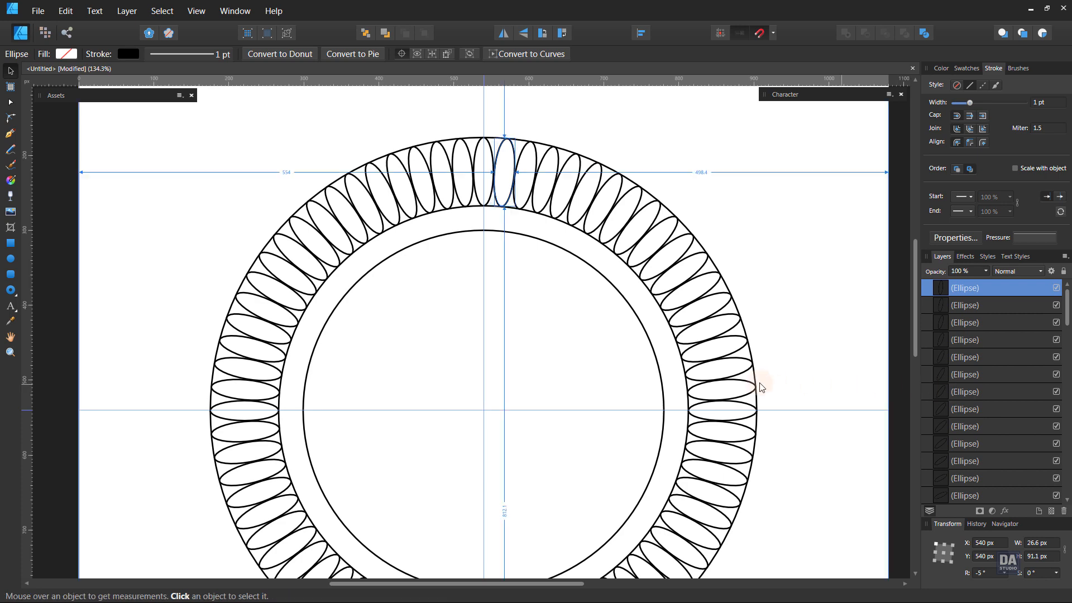
Step: Select all the ellipse layers including the inner circle, enable Scale with object and set their stroke width to 1.5 pt
{"action": "scroll", "coordinate": [488, 352], "scroll_direction": "down", "scroll_amount": 3}
{"action": "key", "text": "space"}
{"action": "left_click_drag", "start_coordinate": [514, 399], "coordinate": [512, 367]}
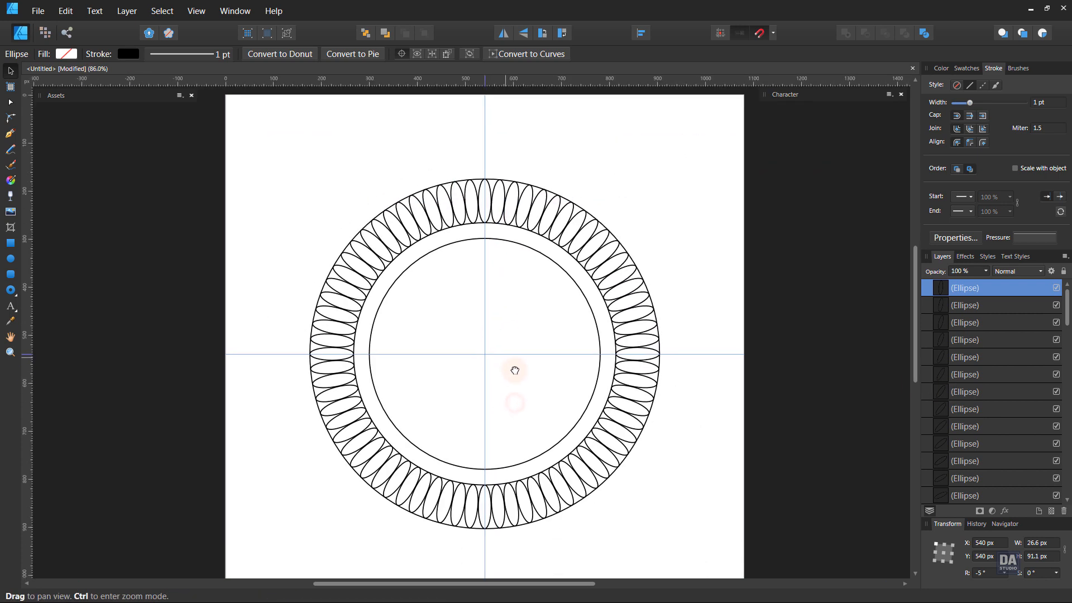
{"action": "scroll", "coordinate": [990, 391], "scroll_direction": "down", "scroll_amount": 10}
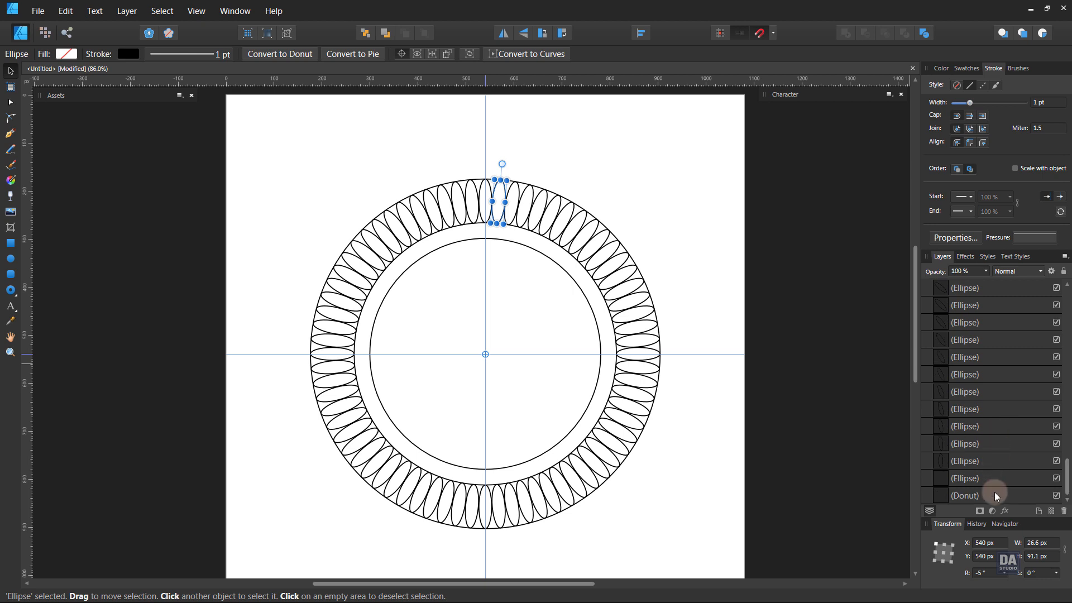
{"action": "left_click", "coordinate": [996, 482], "text": "shift"}
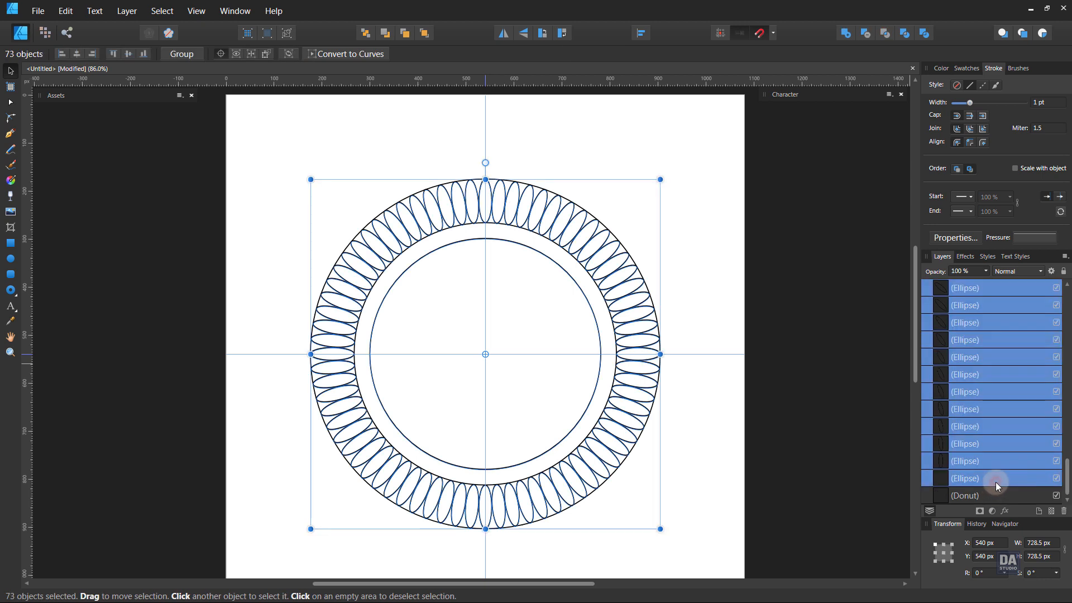
{"action": "left_click", "coordinate": [1035, 170]}
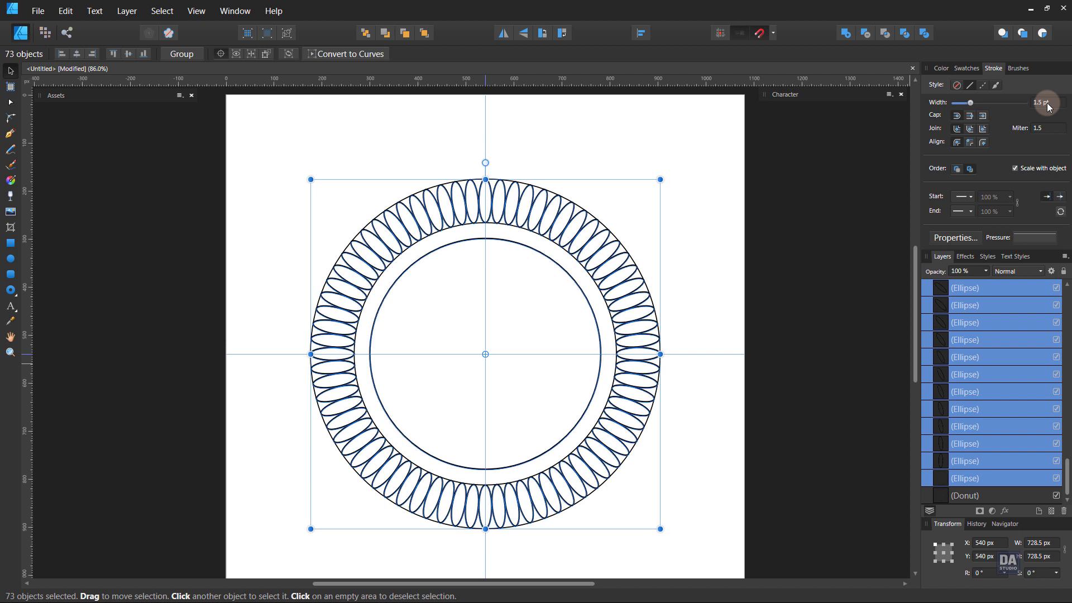
Step: Group the ring's narrow ellipses, with the large inner circle as a separate layer beneath the group, and clear the selection
{"action": "right_click", "coordinate": [1018, 284]}
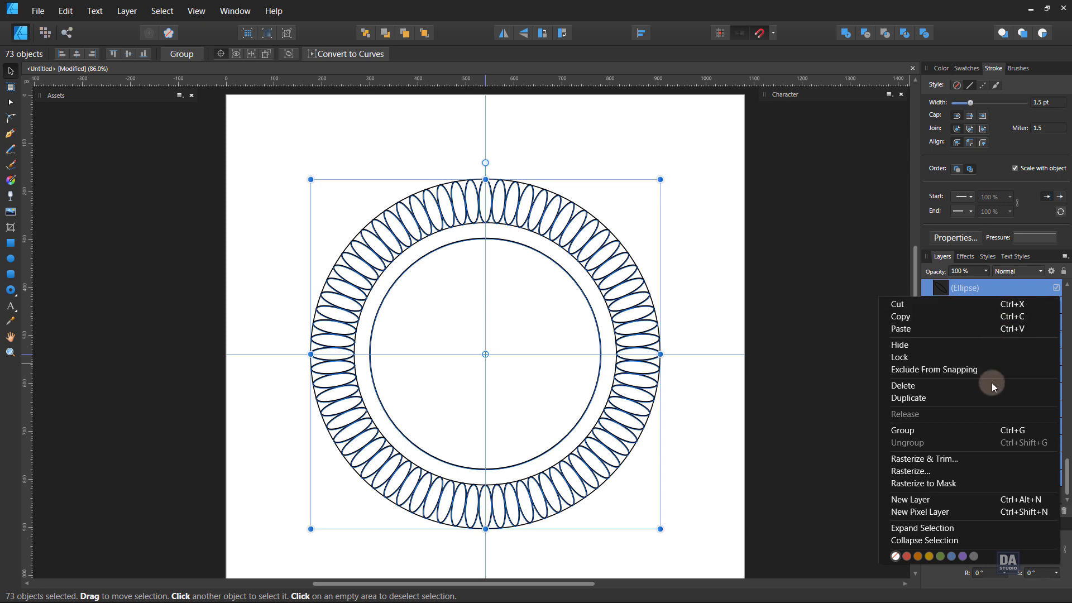
{"action": "left_click", "coordinate": [983, 428]}
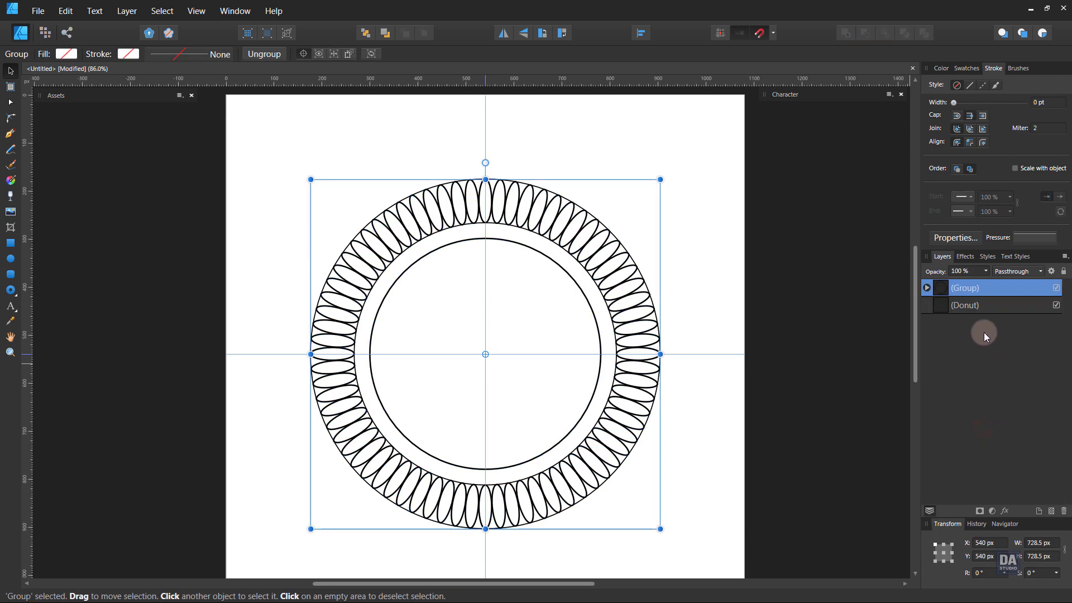
{"action": "left_click_drag", "start_coordinate": [710, 345], "coordinate": [669, 327]}
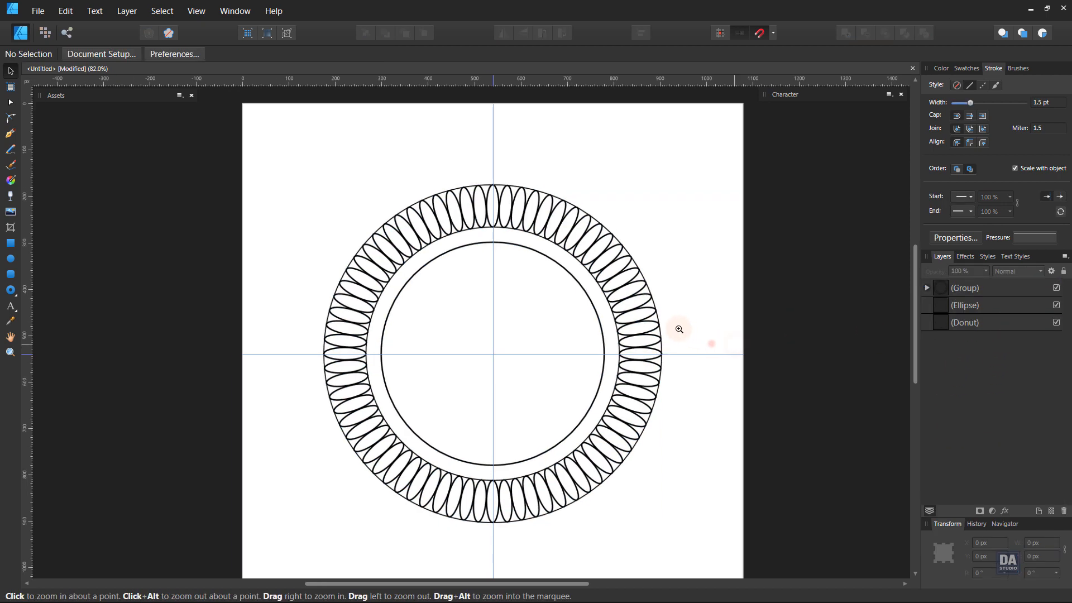
{"action": "left_click_drag", "start_coordinate": [709, 371], "coordinate": [679, 359]}
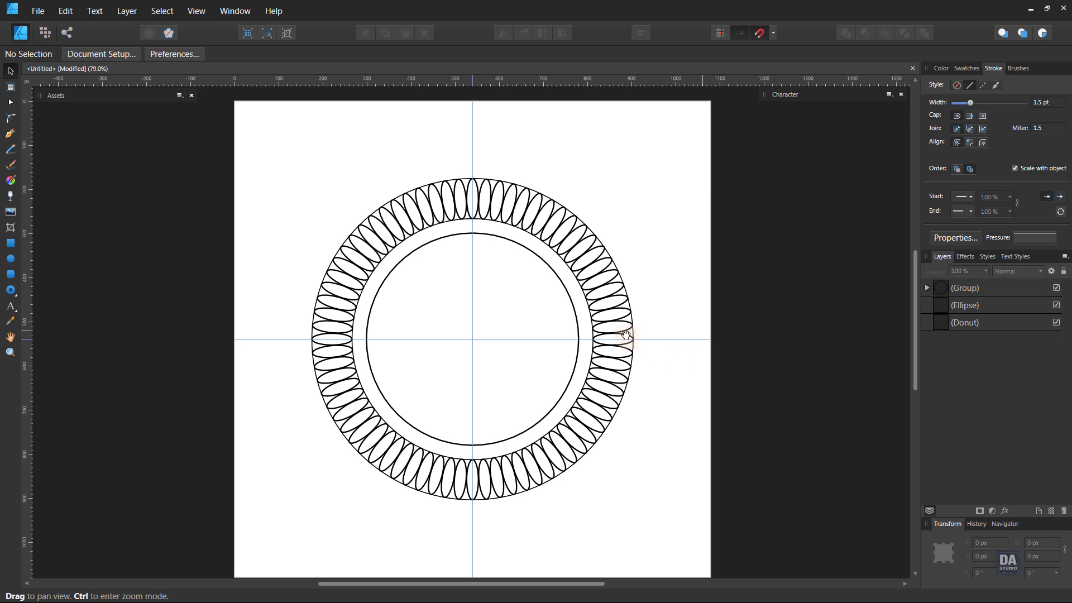
Step: Draw a small circle about 8.6 px in diameter on the vertical guide, just inside the top of the inner circle
{"action": "left_click", "coordinate": [10, 259]}
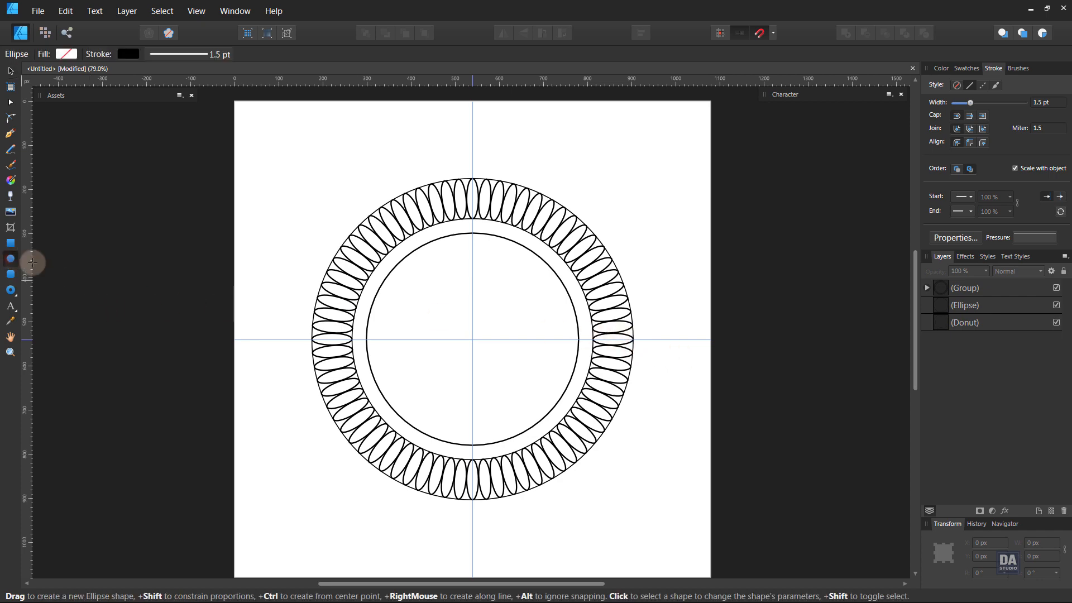
{"action": "left_click_drag", "start_coordinate": [456, 264], "coordinate": [623, 268]}
{"action": "left_click_drag", "start_coordinate": [508, 192], "coordinate": [479, 205]}
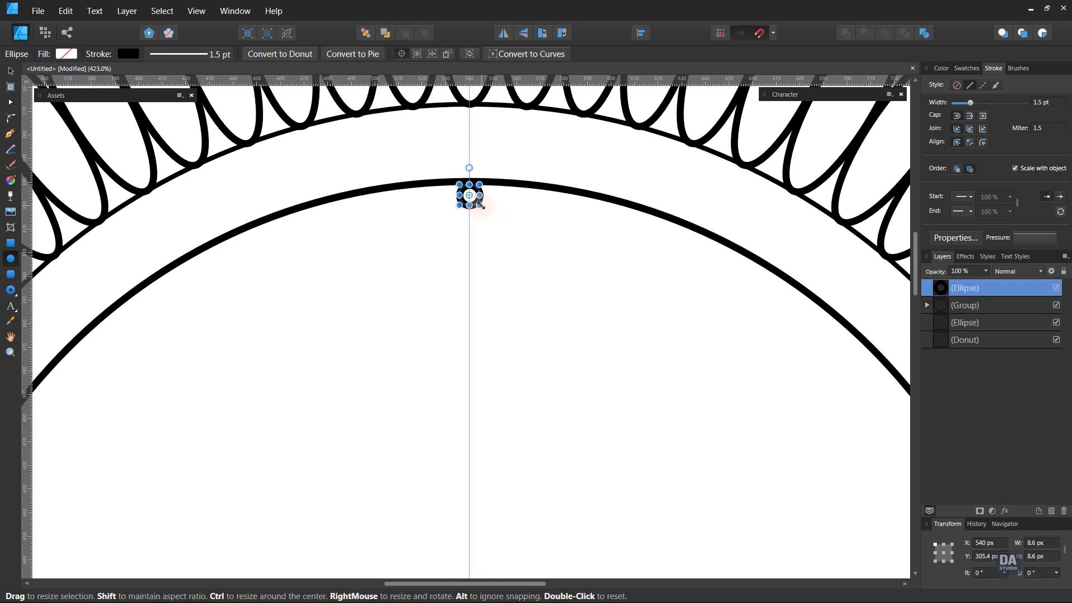
{"action": "key", "text": "v"}
{"action": "scroll", "coordinate": [475, 207], "scroll_direction": "up", "scroll_amount": 2}
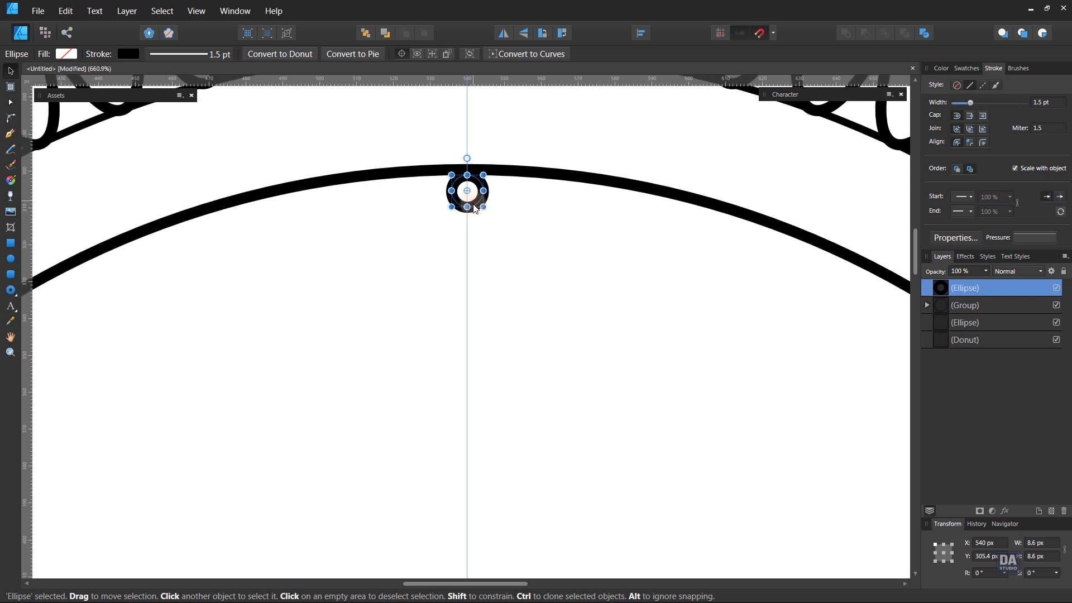
Step: Nudge the small circle slightly down and draw two larger circles of about 27.9 px and 33.4 px around it on the vertical guide
{"action": "left_click_drag", "start_coordinate": [475, 209], "coordinate": [475, 213]}
{"action": "left_click", "coordinate": [494, 246]}
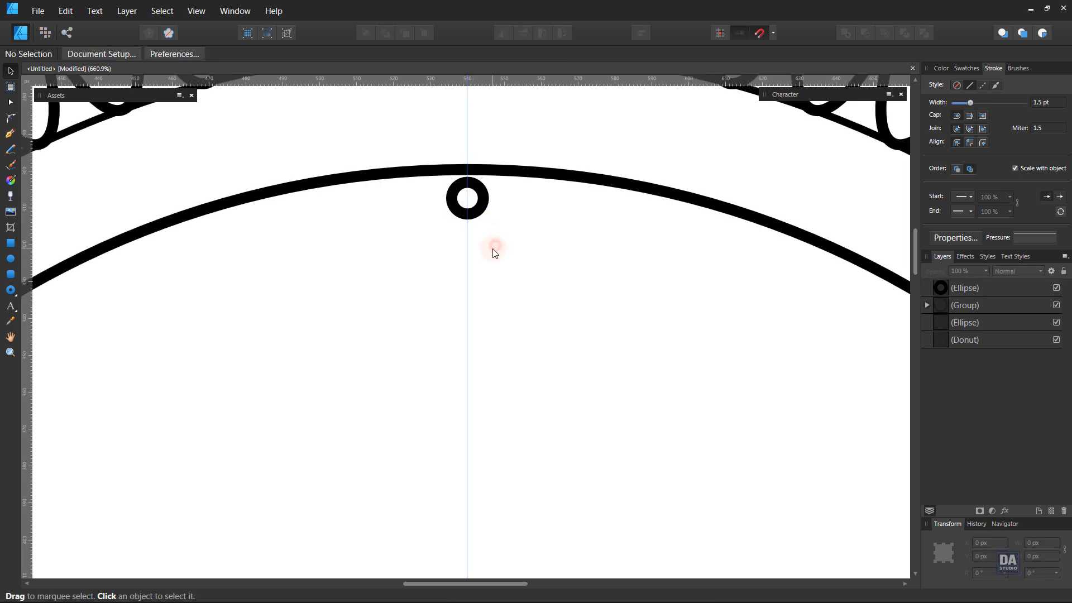
{"action": "left_click", "coordinate": [10, 259]}
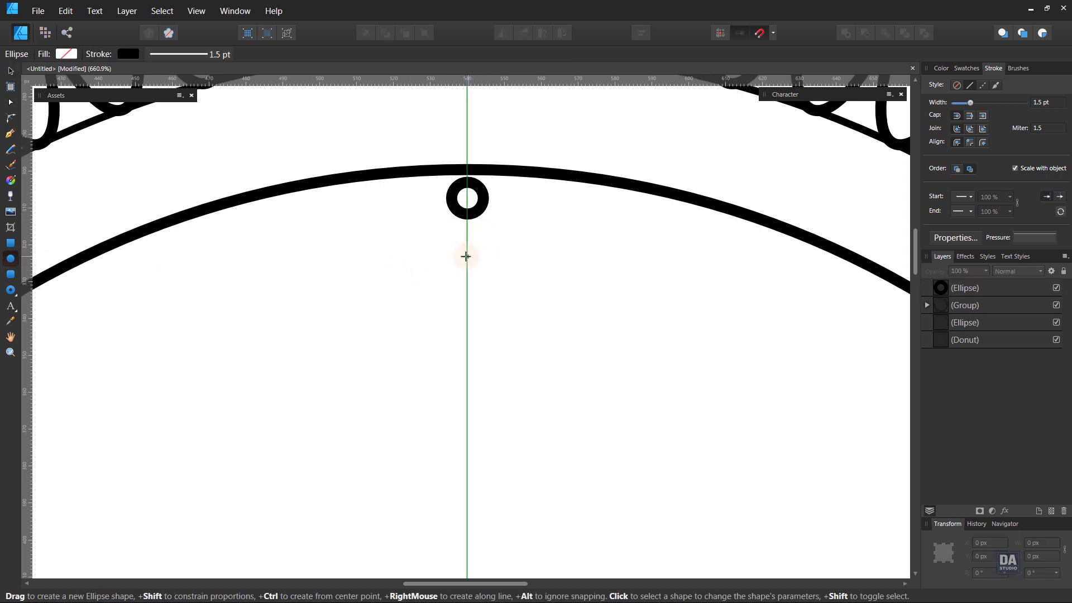
{"action": "mouse_move", "coordinate": [467, 256]}
{"action": "left_mouse_down"}
{"action": "mouse_move", "coordinate": [547, 304]}
{"action": "mouse_move", "coordinate": [528, 295]}
{"action": "mouse_move", "coordinate": [491, 239]}
{"action": "mouse_move", "coordinate": [491, 216]}
{"action": "mouse_move", "coordinate": [493, 248]}
{"action": "mouse_move", "coordinate": [529, 263]}
{"action": "mouse_move", "coordinate": [510, 270]}
{"action": "mouse_move", "coordinate": [508, 251]}
{"action": "left_mouse_up"}
{"action": "key", "text": "v"}
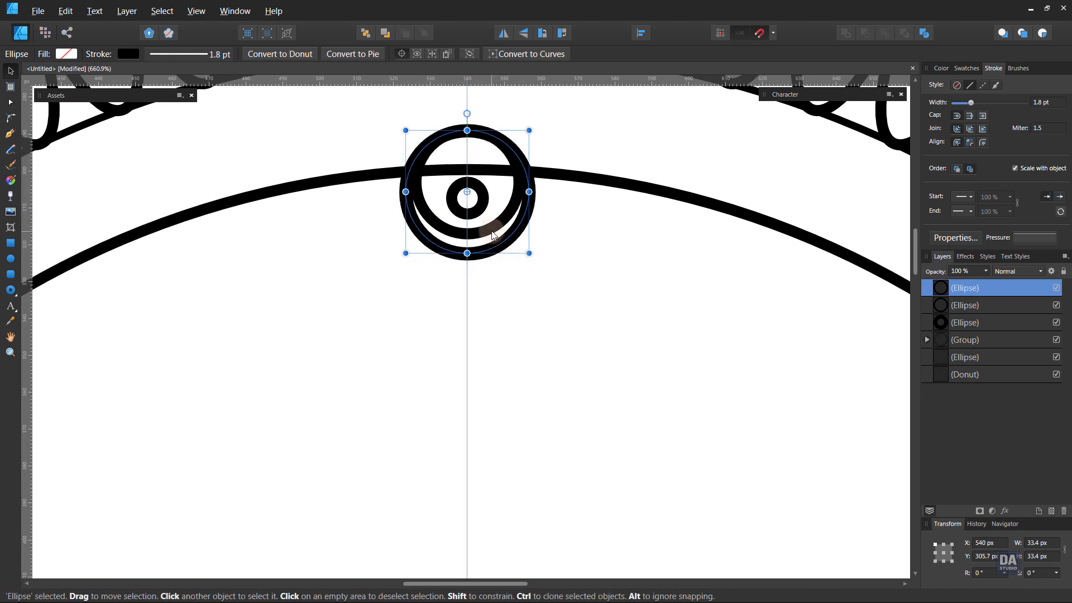
Step: Shift the small circle and the 27.9 px circle slightly upward along the vertical guide, leaving the largest circle in place
{"action": "left_click", "coordinate": [494, 228]}
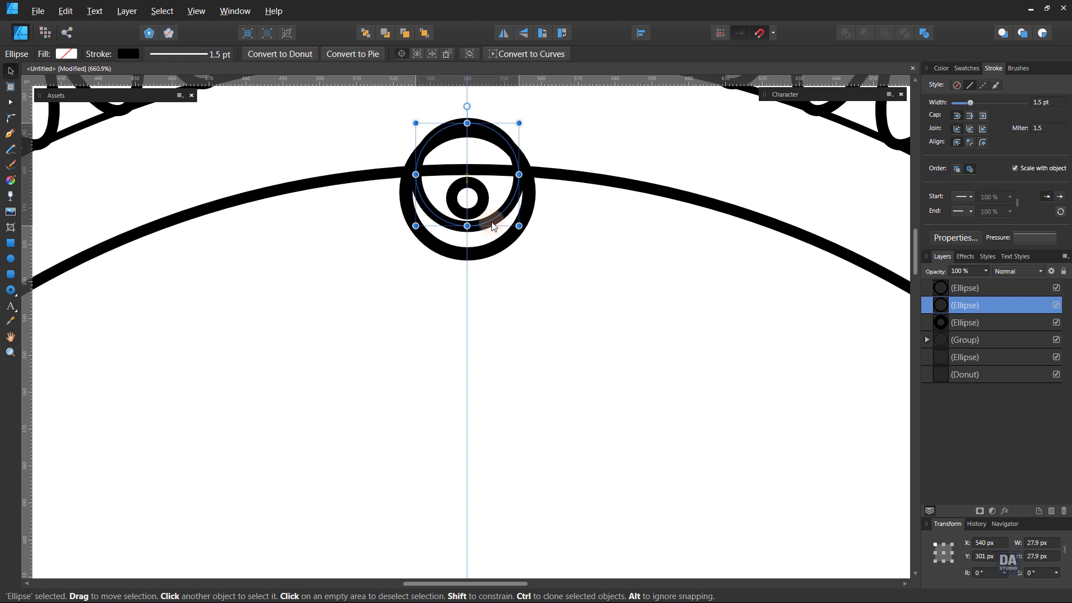
{"action": "left_click", "coordinate": [482, 212]}
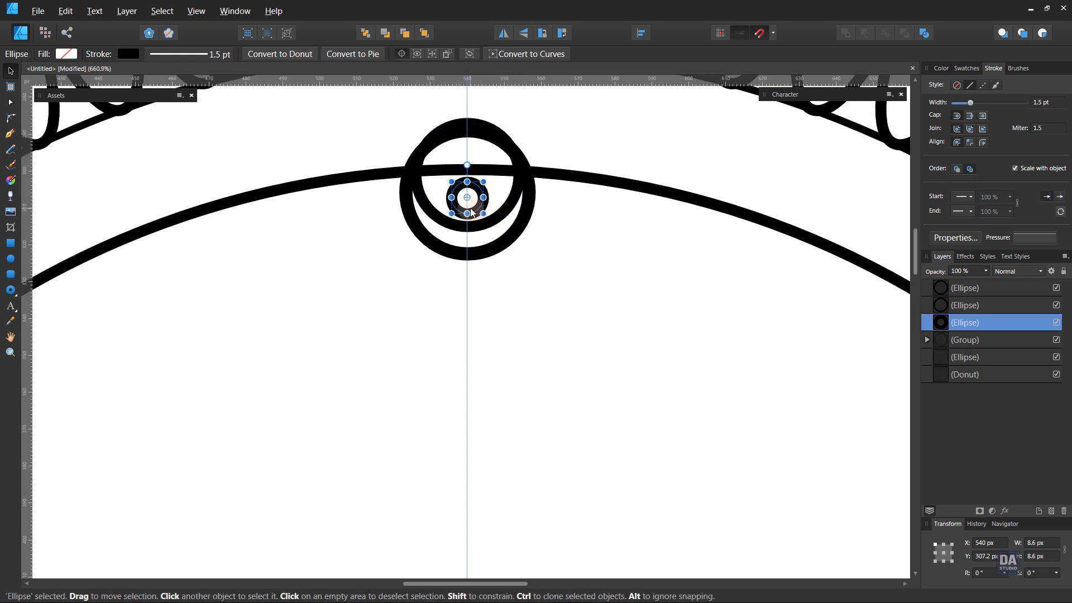
{"action": "left_click_drag", "start_coordinate": [476, 212], "coordinate": [499, 221]}
{"action": "left_click", "coordinate": [499, 226]}
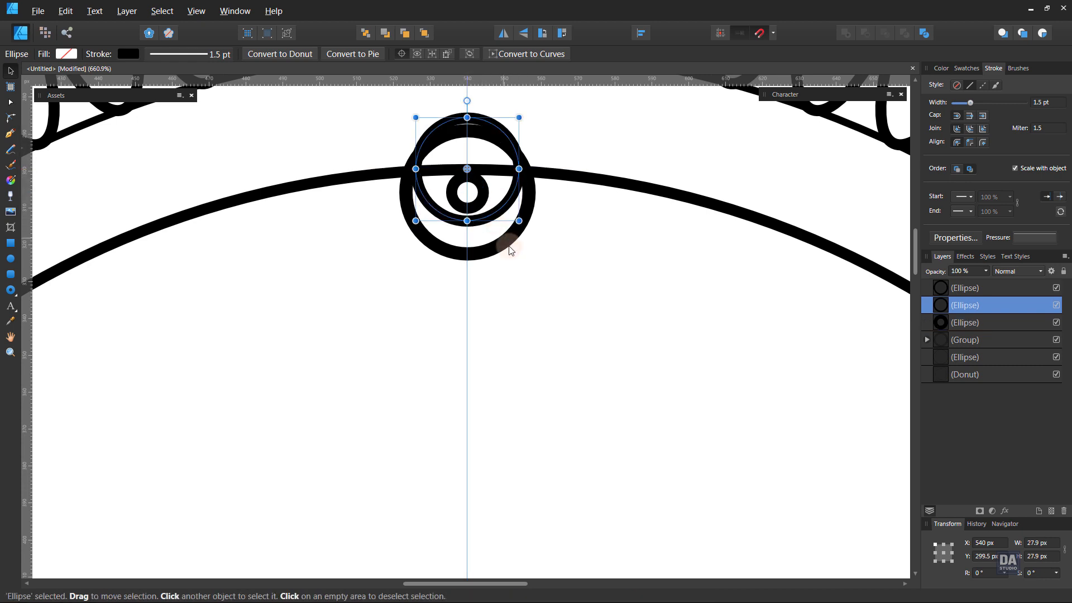
Step: Enlarge the middle circle to about 30.5 px, keeping it centred on the vertical guide
{"action": "left_click", "coordinate": [509, 250], "text": "shift"}
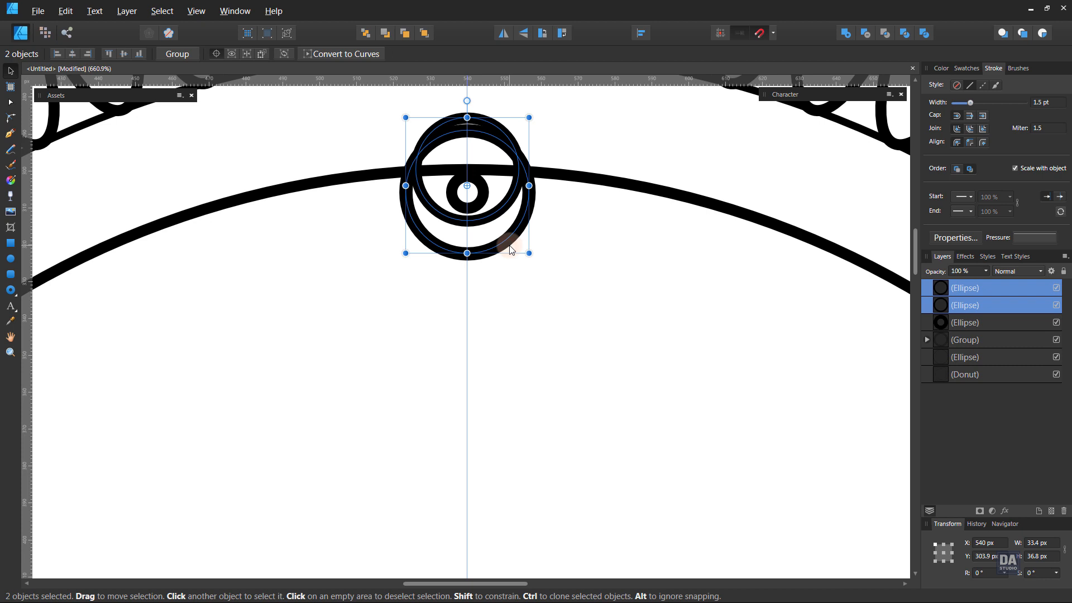
{"action": "left_click", "coordinate": [507, 247]}
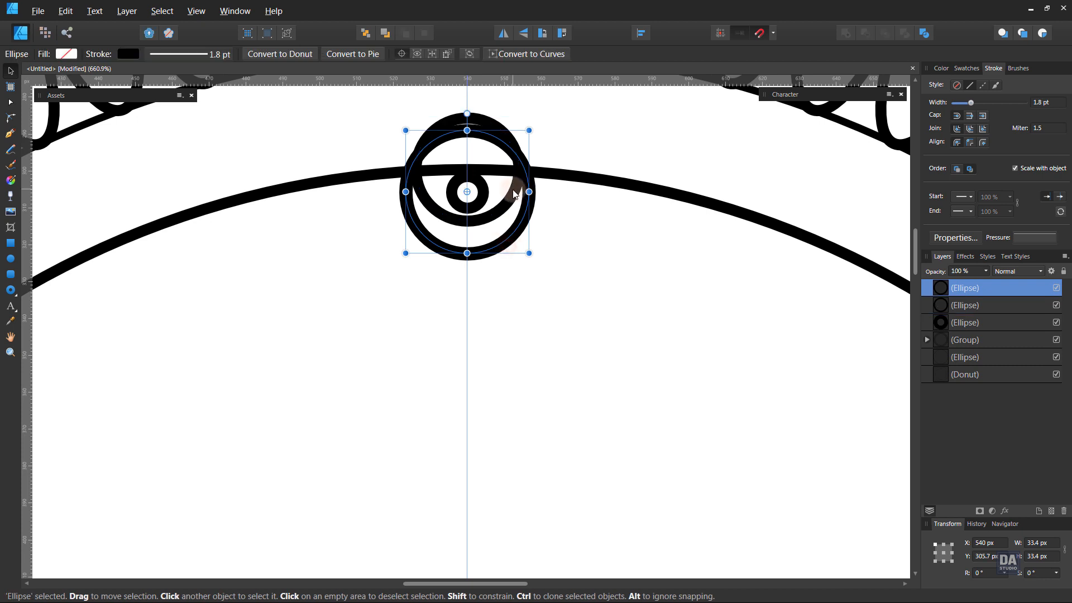
{"action": "left_click", "coordinate": [512, 188]}
{"action": "mouse_move", "coordinate": [523, 117]}
{"action": "left_mouse_down"}
{"action": "mouse_move", "coordinate": [527, 100]}
{"action": "mouse_move", "coordinate": [523, 113]}
{"action": "left_mouse_up"}
Step: Try to subtract the largest circle from the middle circle
{"action": "left_click", "coordinate": [504, 251], "text": "shift"}
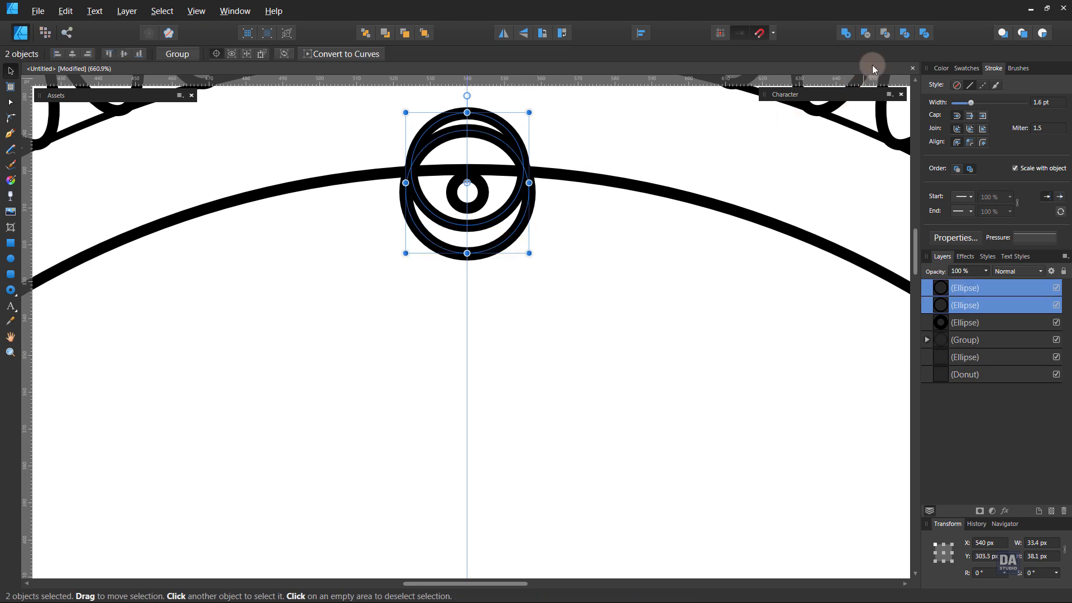
{"action": "left_click", "coordinate": [866, 34]}
{"action": "key", "text": "ctrl+z"}
{"action": "left_click", "coordinate": [632, 230]}
Step: Bring the middle circle above the largest circle in the layer order and subtract it from the largest to form a crescent
{"action": "left_click", "coordinate": [501, 219]}
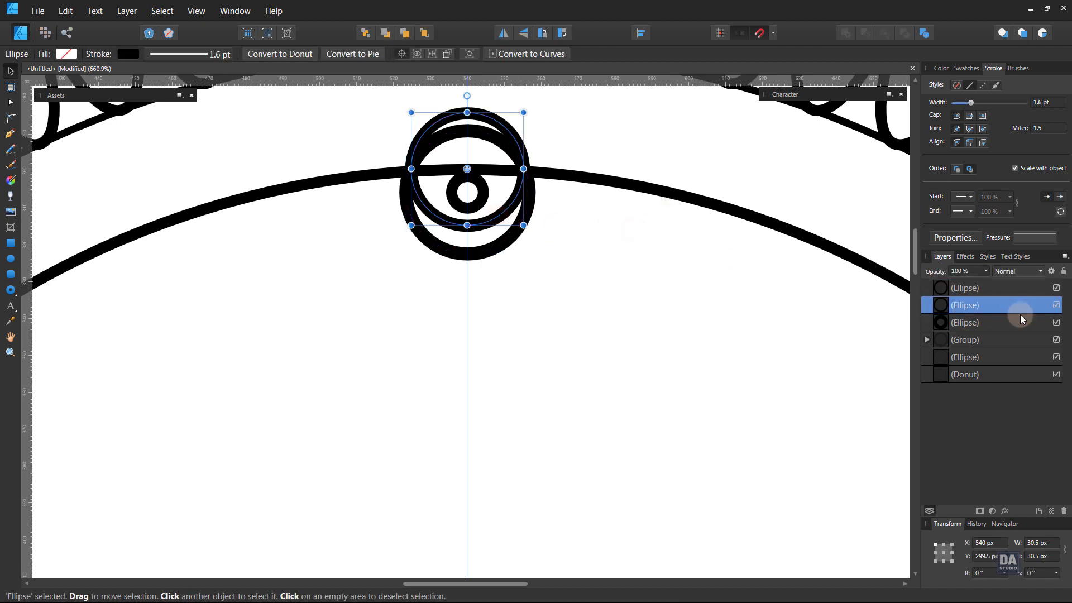
{"action": "left_click_drag", "start_coordinate": [1019, 308], "coordinate": [1014, 277]}
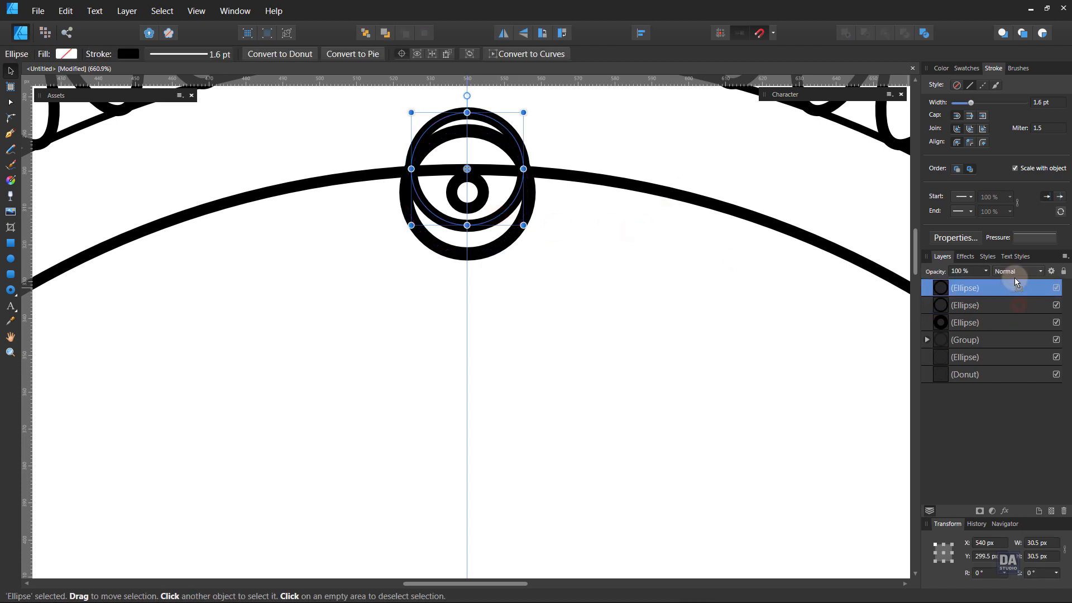
{"action": "left_click", "coordinate": [510, 234], "text": "shift"}
{"action": "left_click", "coordinate": [865, 35]}
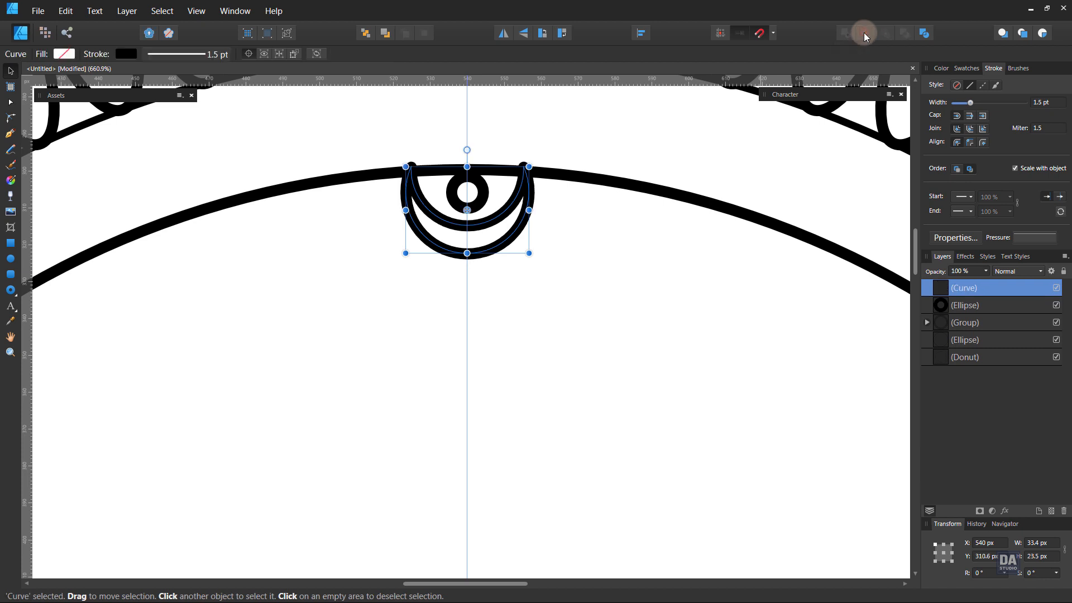
{"action": "left_click", "coordinate": [594, 248]}
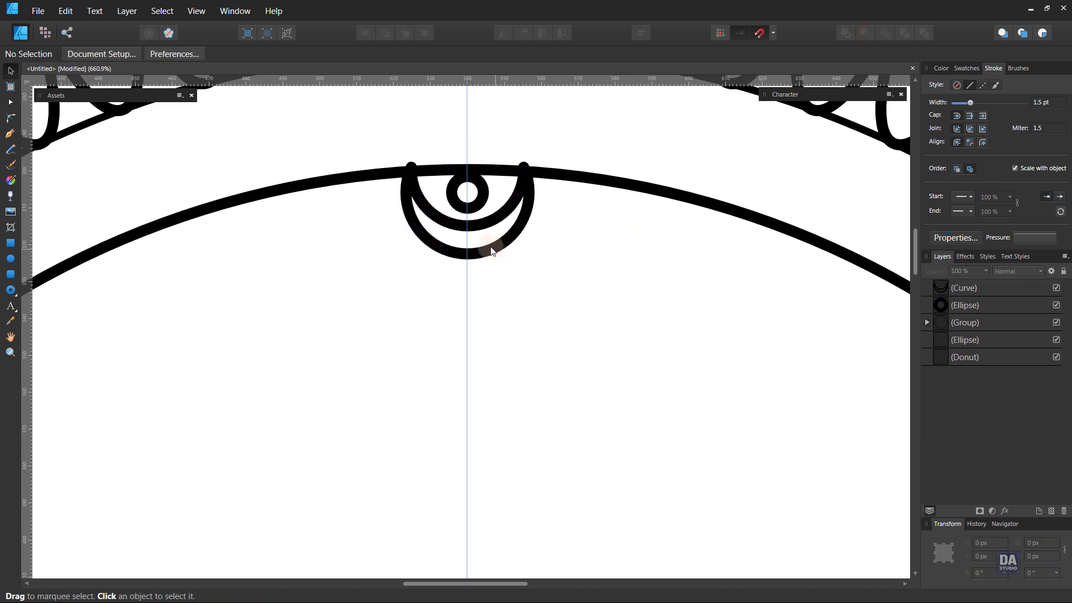
Step: Group the crescent with the small circle it surrounds
{"action": "left_click", "coordinate": [477, 208]}
{"action": "left_click", "coordinate": [510, 242], "text": "shift"}
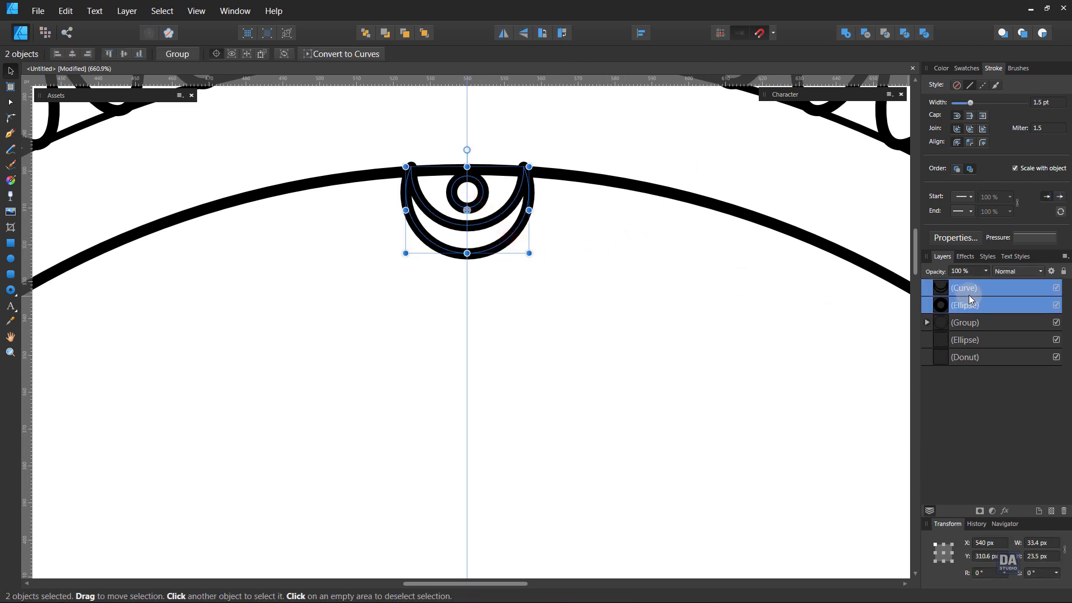
{"action": "right_click", "coordinate": [993, 291]}
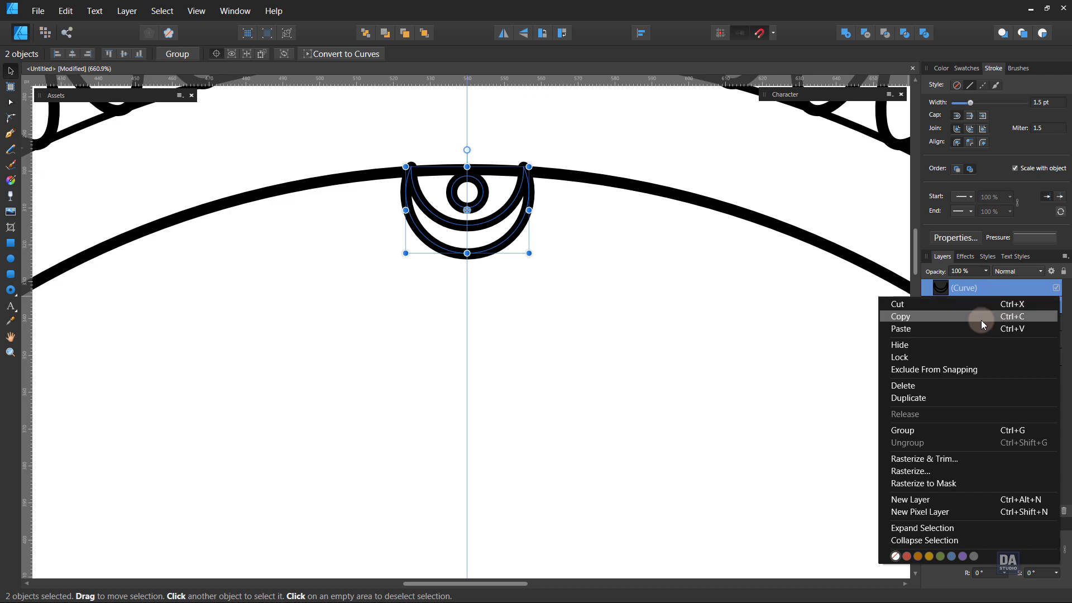
{"action": "left_click", "coordinate": [960, 429]}
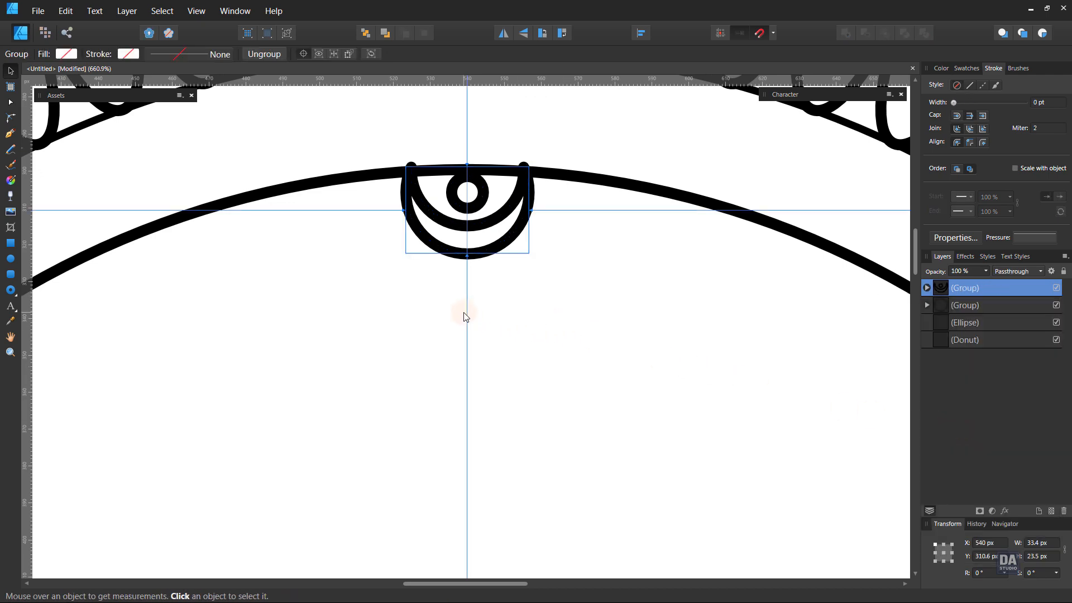
Step: Place the crescent group's transform origin at the centre of the design, where the two guides cross
{"action": "scroll", "coordinate": [469, 324], "scroll_direction": "down", "scroll_amount": 5}
{"action": "left_click_drag", "start_coordinate": [521, 400], "coordinate": [534, 243]}
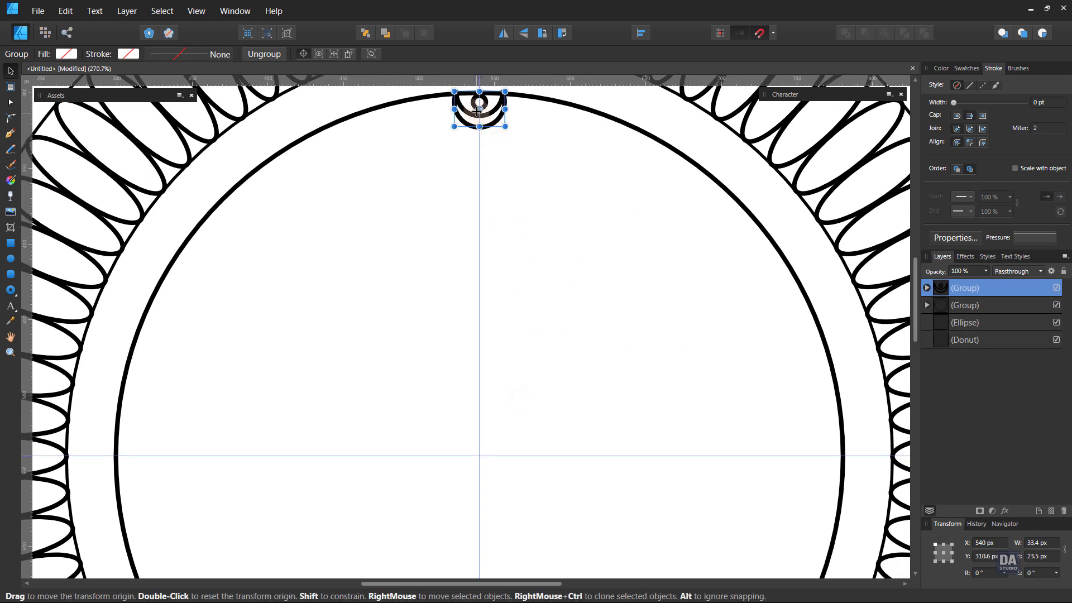
{"action": "left_click_drag", "start_coordinate": [479, 108], "coordinate": [478, 455]}
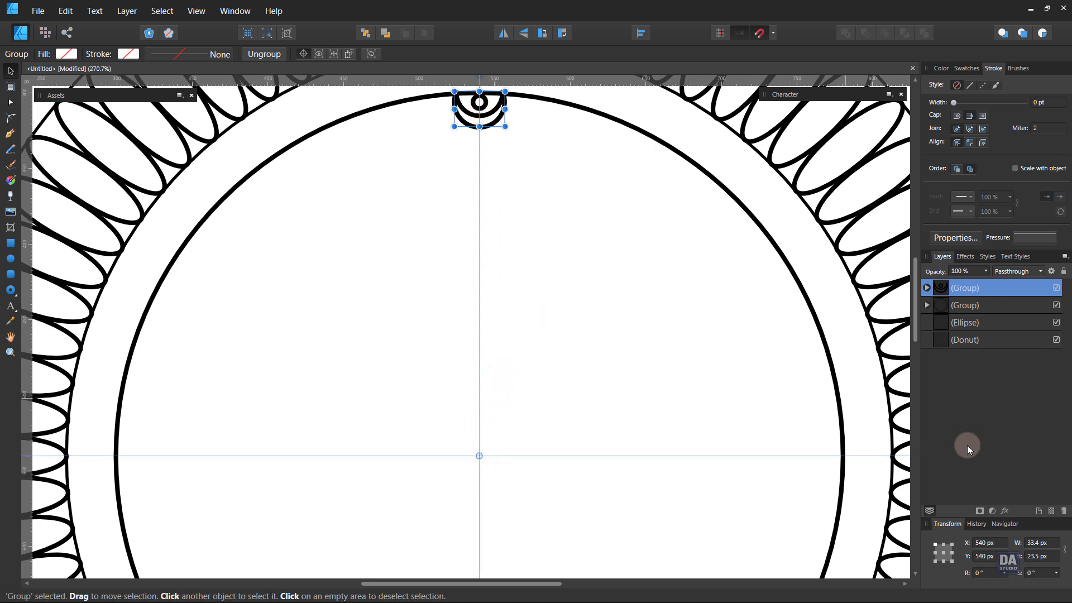
Step: Duplicate the crescent group and rotate the copy 15° about the design's centre
{"action": "right_click", "coordinate": [1013, 289]}
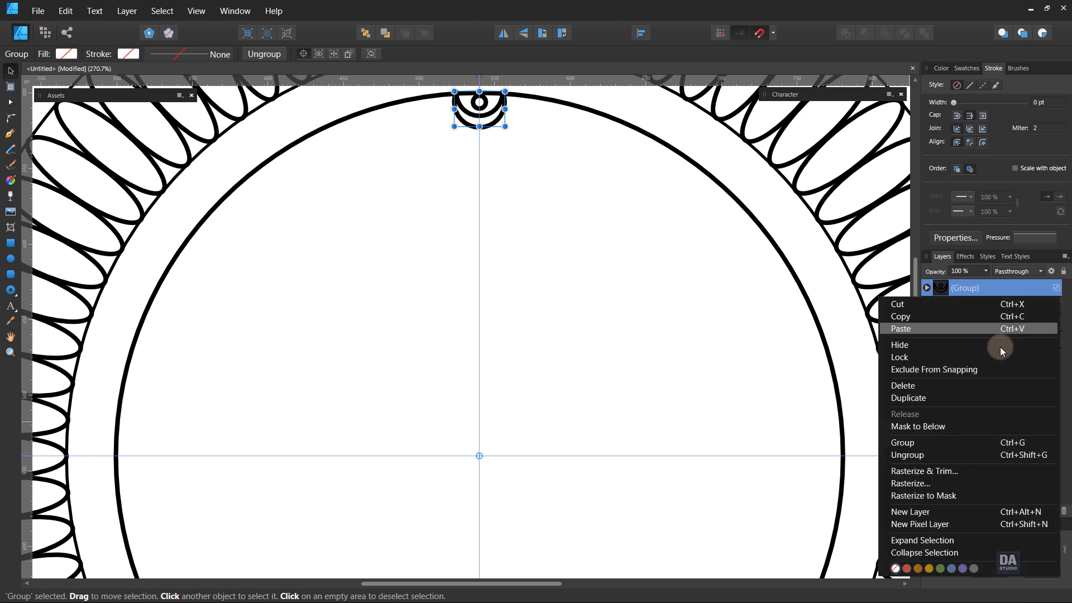
{"action": "left_click", "coordinate": [992, 394]}
{"action": "scroll", "coordinate": [996, 575], "scroll_direction": "up", "scroll_amount": 3}
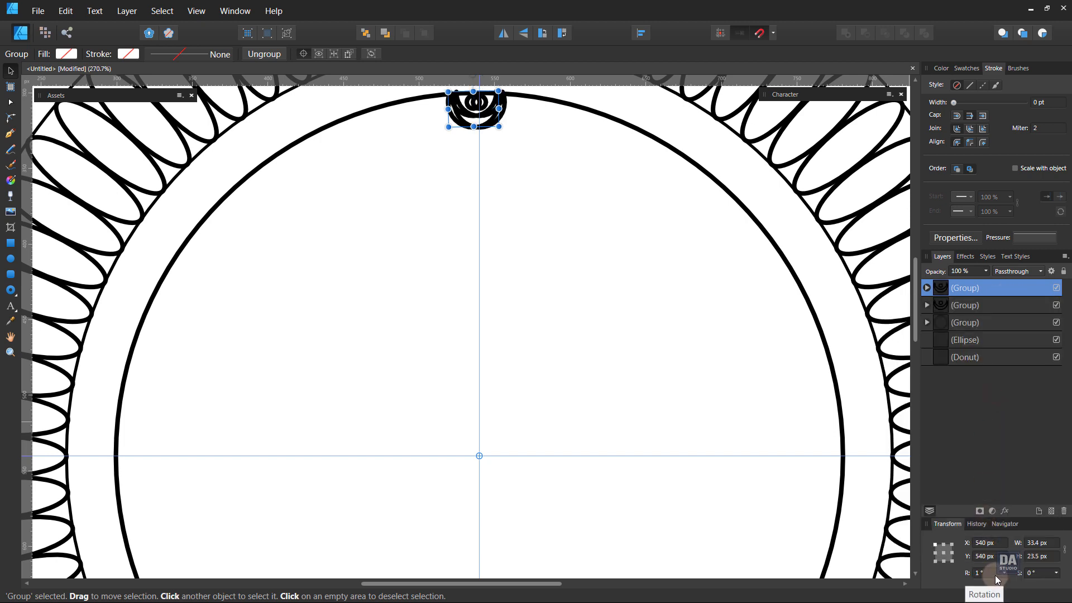
{"action": "scroll", "coordinate": [996, 579], "scroll_direction": "up", "scroll_amount": 4}
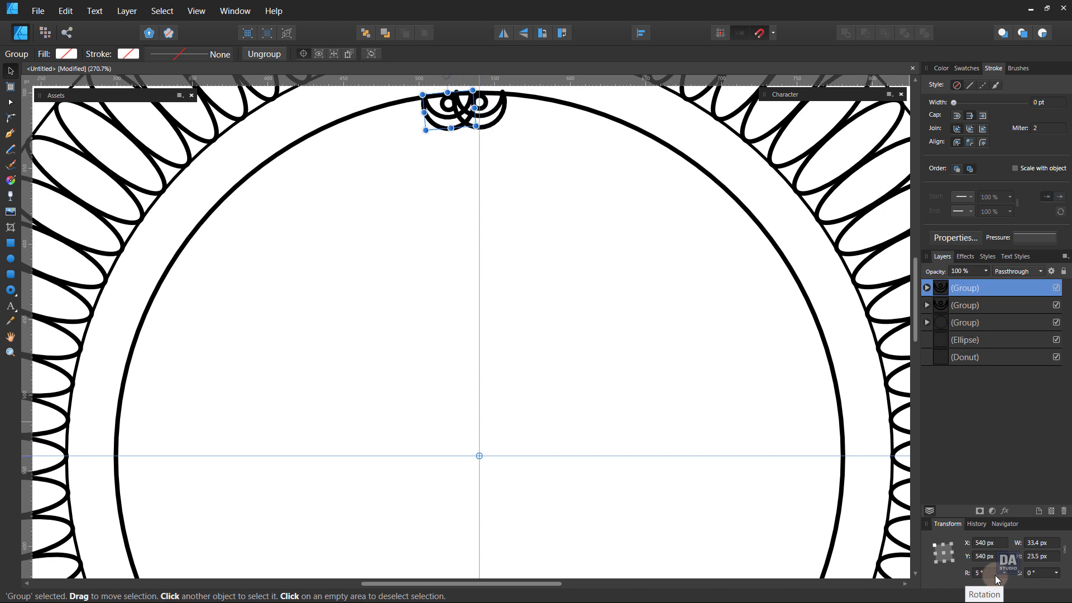
{"action": "scroll", "coordinate": [995, 578], "scroll_direction": "up", "scroll_amount": 4}
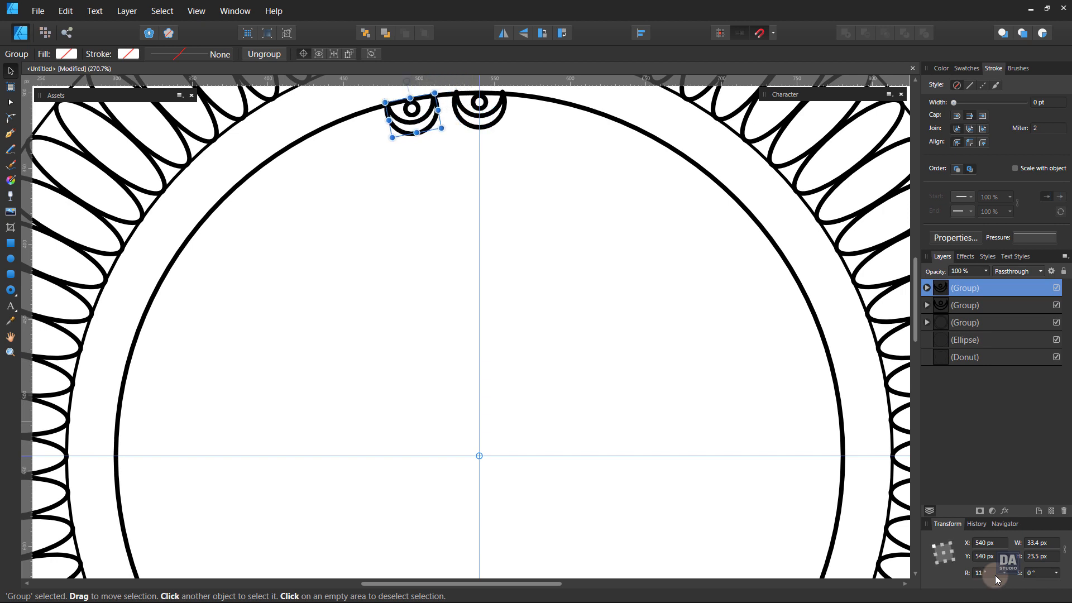
{"action": "scroll", "coordinate": [995, 575], "scroll_direction": "up", "scroll_amount": 2}
{"action": "scroll", "coordinate": [995, 575], "scroll_direction": "up", "scroll_amount": 1}
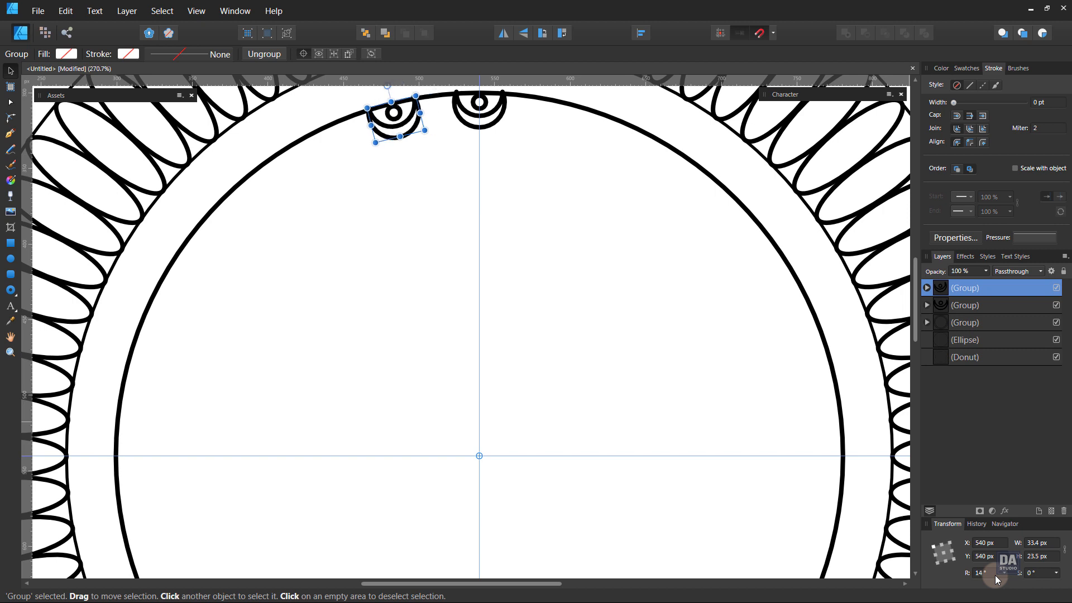
{"action": "scroll", "coordinate": [995, 575], "scroll_direction": "up", "scroll_amount": 1}
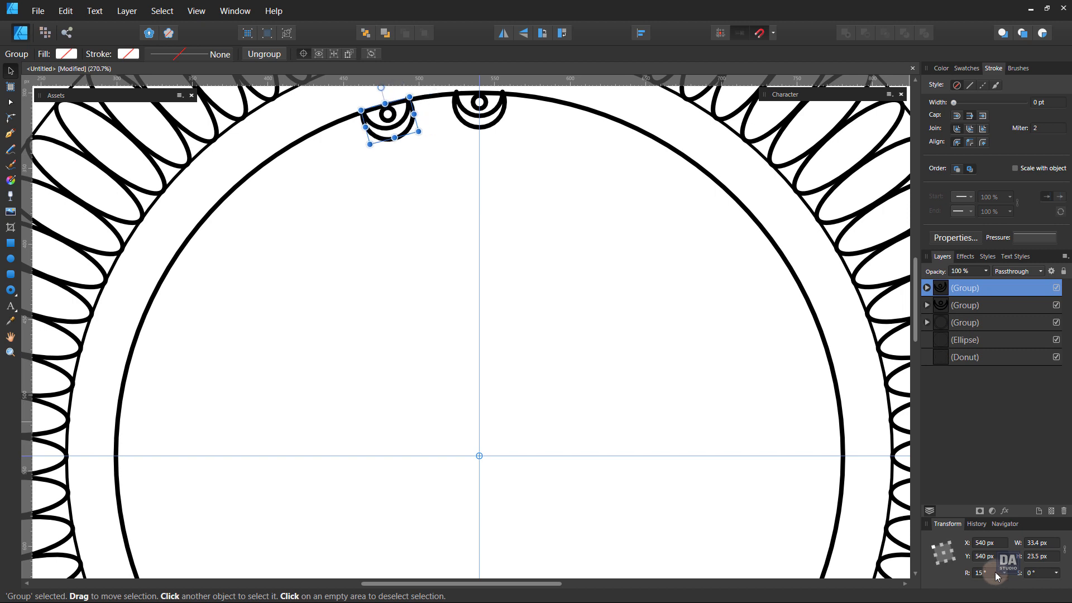
Step: Repeat the rotated duplicate at 15° intervals until crescent motifs surround the whole inner circle, and clear the selection
{"action": "right_click", "coordinate": [1017, 287]}
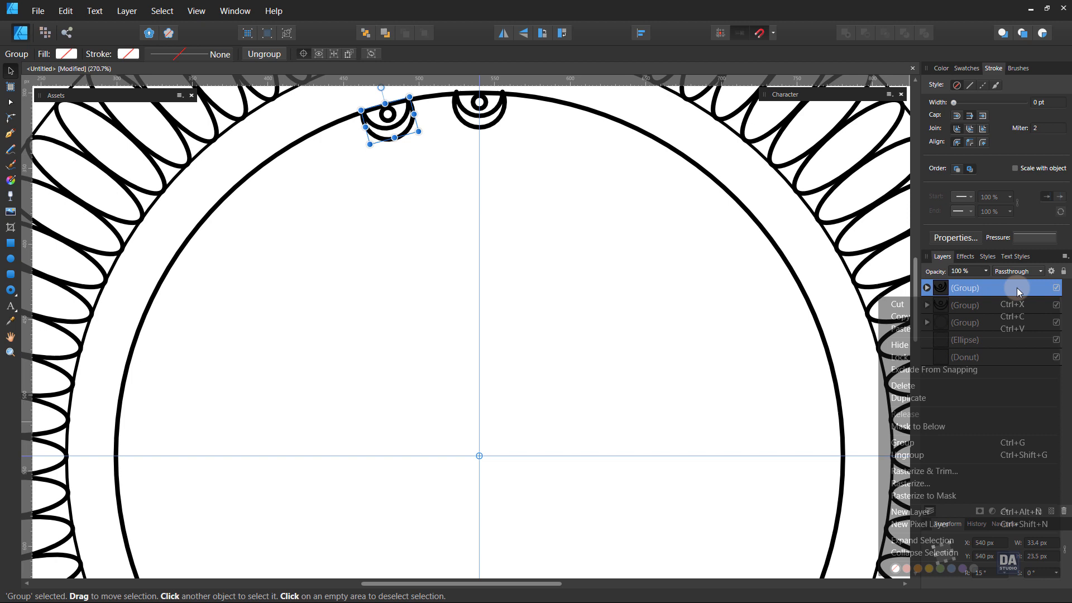
{"action": "left_click", "coordinate": [1000, 400]}
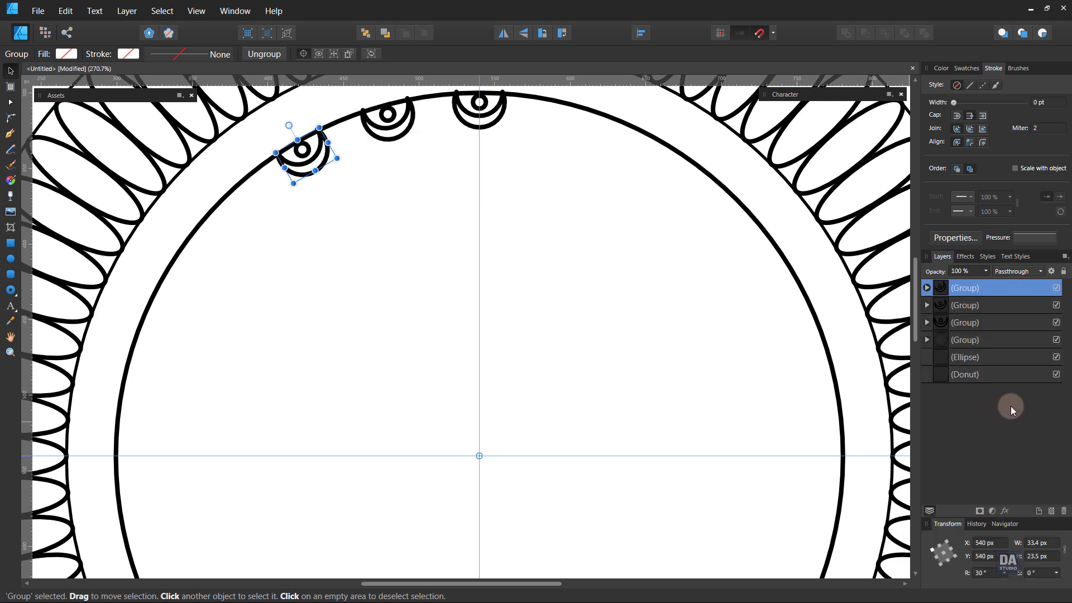
{"action": "key", "text": "ctrl+j"}
{"action": "key", "text": "ctrl+j"}
{"action": "key", "text": "ctrl+j"}
{"action": "key", "text": "ctrl+j"}
{"action": "key", "text": "ctrl+j"}
{"action": "key", "text": "ctrl+j"}
{"action": "key", "text": "ctrl+j"}
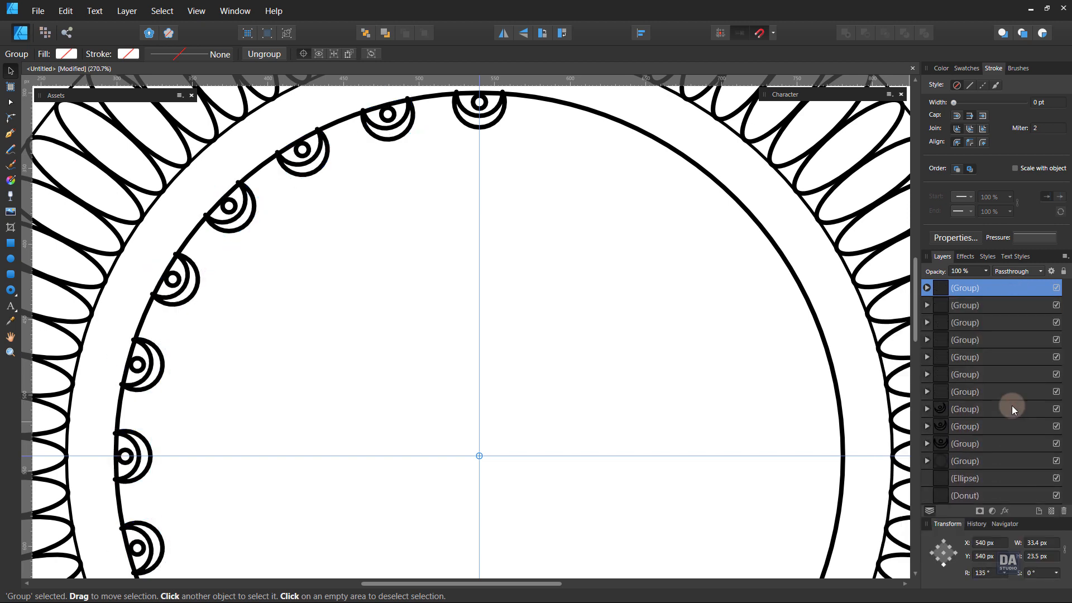
{"action": "key", "text": "ctrl+j"}
{"action": "key", "text": "ctrl+j"}
{"action": "key", "text": "ctrl+j"}
{"action": "key", "text": "ctrl+j"}
{"action": "key", "text": "ctrl+j"}
{"action": "key", "text": "ctrl+j"}
{"action": "scroll", "coordinate": [615, 441], "scroll_direction": "down", "scroll_amount": 5}
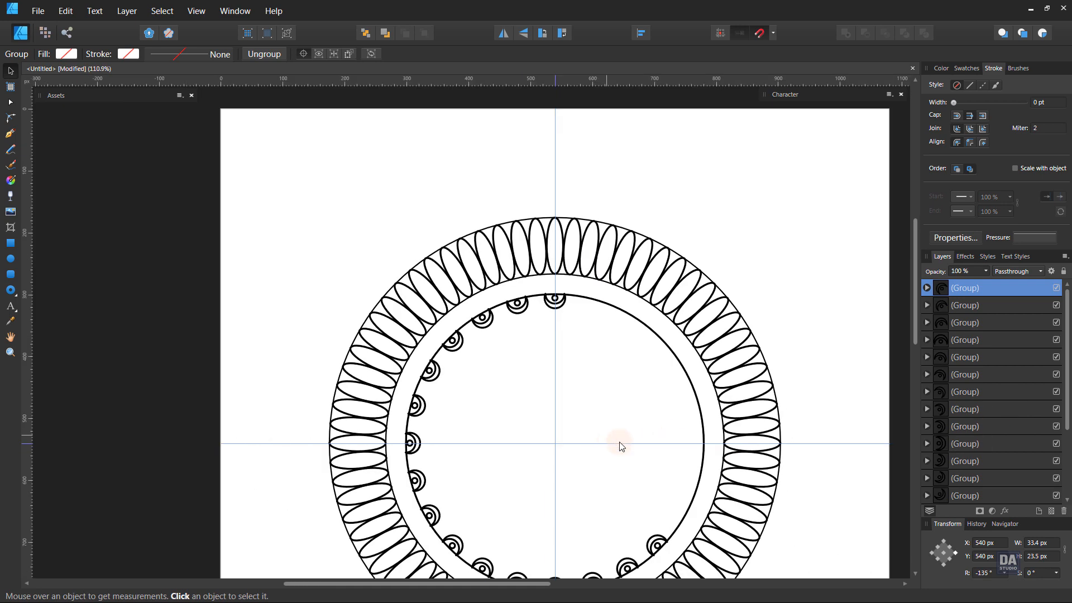
{"action": "key", "text": "ctrl+j"}
{"action": "key", "text": "ctrl+j"}
{"action": "key", "text": "ctrl+j"}
{"action": "key", "text": "ctrl+j"}
{"action": "key", "text": "ctrl+j"}
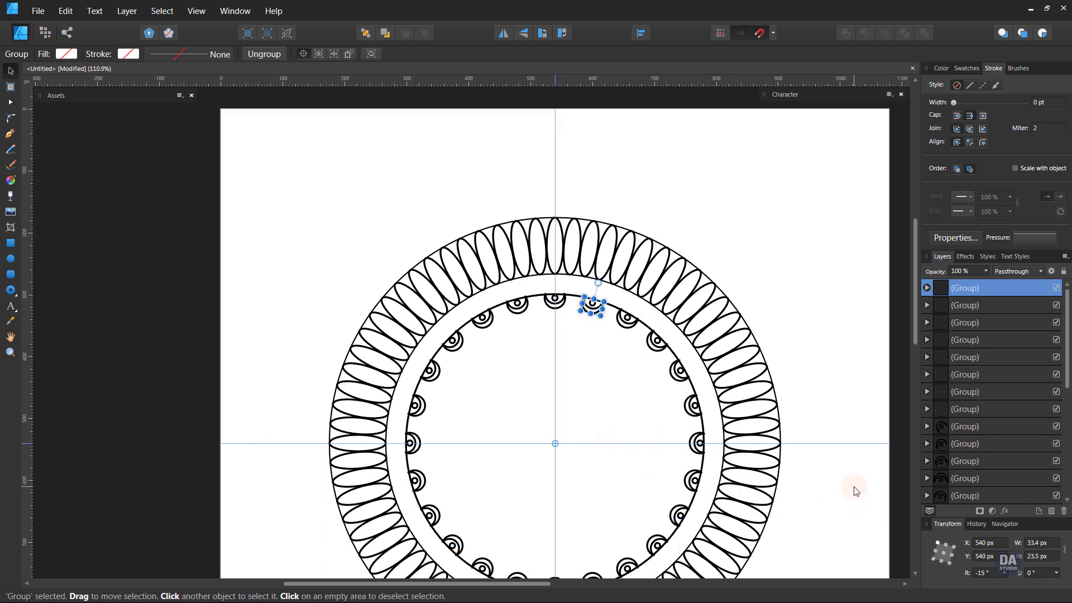
{"action": "left_click", "coordinate": [832, 484]}
Step: Select all the crescent motif groups, from the topmost to the original, and combine them into one group
{"action": "left_click_drag", "start_coordinate": [802, 490], "coordinate": [751, 424]}
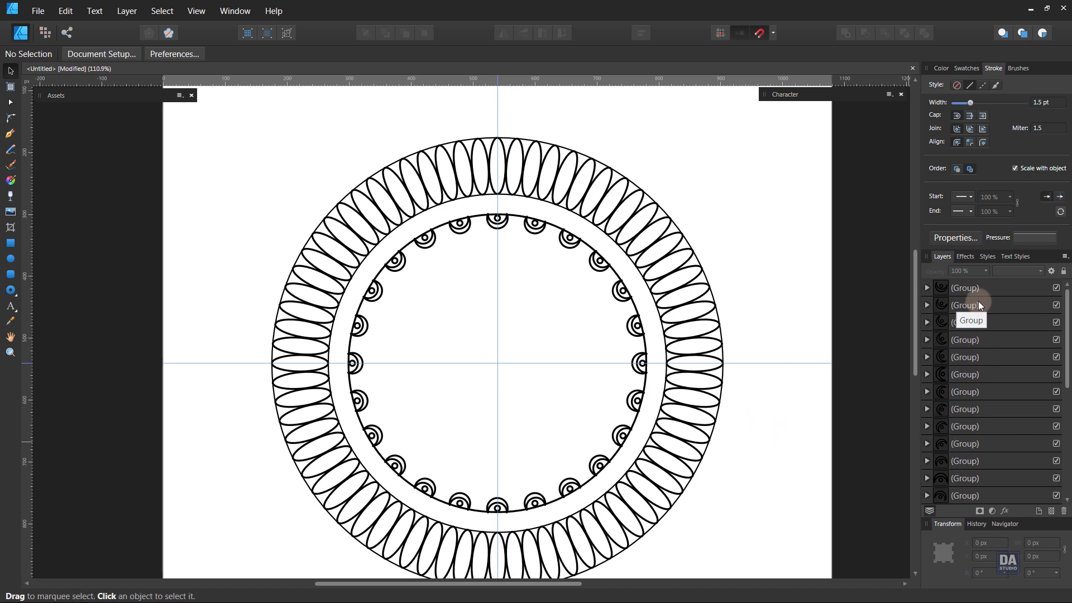
{"action": "left_click", "coordinate": [999, 290]}
{"action": "scroll", "coordinate": [1017, 407], "scroll_direction": "down", "scroll_amount": 5}
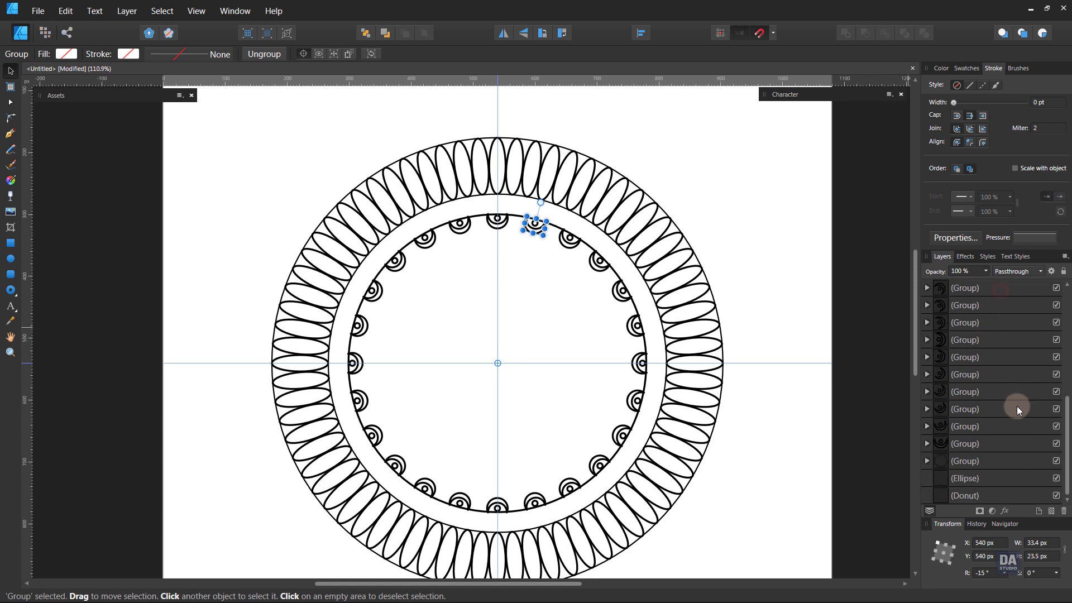
{"action": "left_click", "coordinate": [987, 443], "text": "shift"}
{"action": "right_click", "coordinate": [987, 443]}
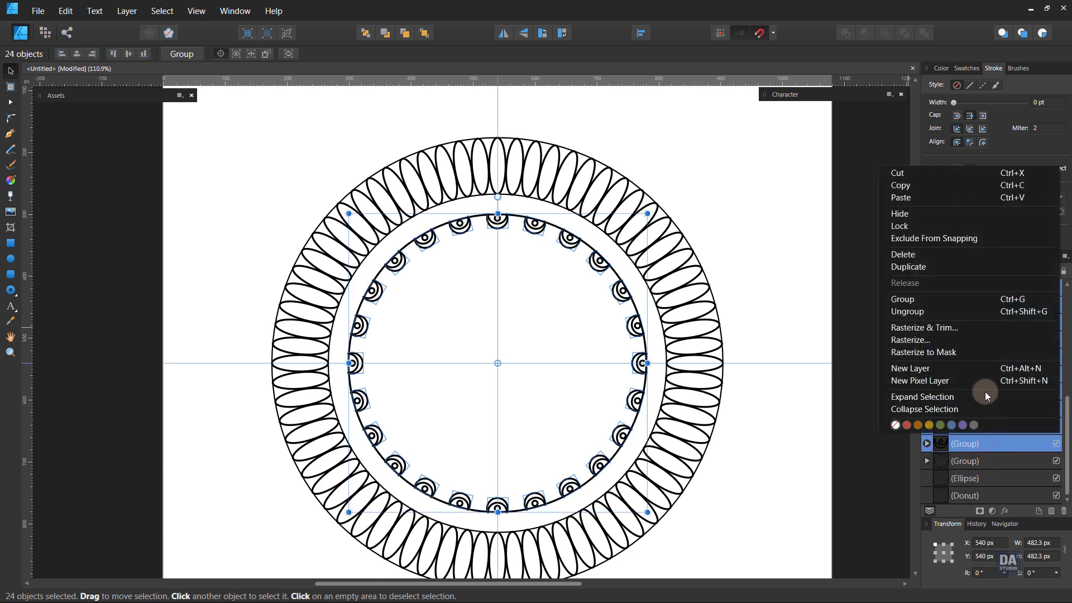
{"action": "left_click", "coordinate": [971, 299]}
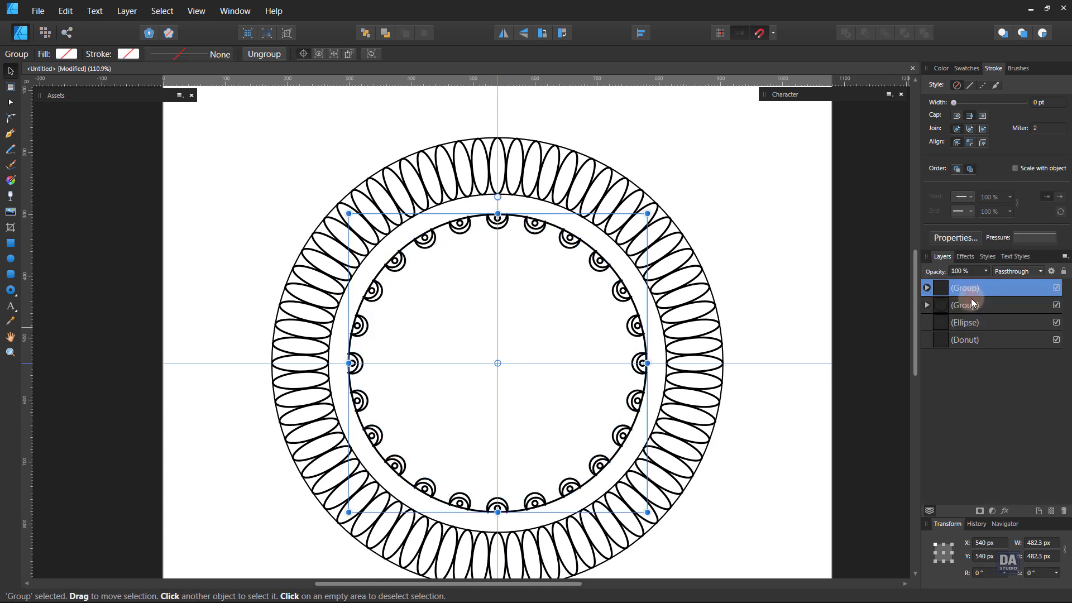
Step: Hide the large inner circle on which the crescent motifs sit and clear the selection
{"action": "left_click", "coordinate": [1057, 322]}
{"action": "left_click", "coordinate": [811, 318]}
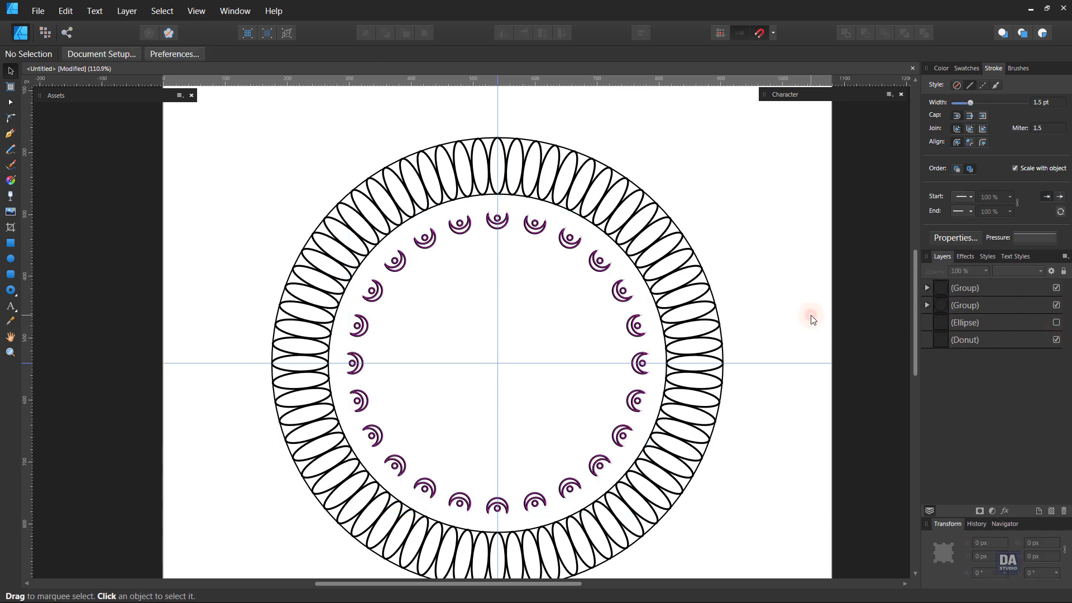
{"action": "left_click_drag", "start_coordinate": [780, 364], "coordinate": [766, 331]}
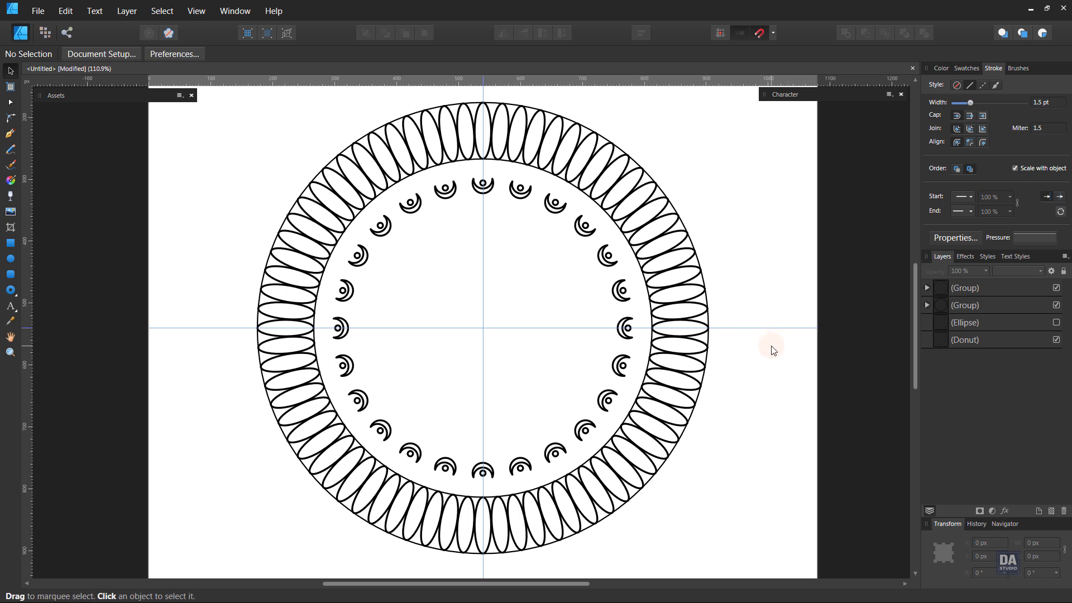
Step: Enlarge the crescent ring about its centre until the motifs sit just inside the donut's inner edge, and clear the selection
{"action": "left_click", "coordinate": [625, 365]}
{"action": "left_click_drag", "start_coordinate": [634, 174], "coordinate": [647, 165]}
{"action": "left_click", "coordinate": [761, 266]}
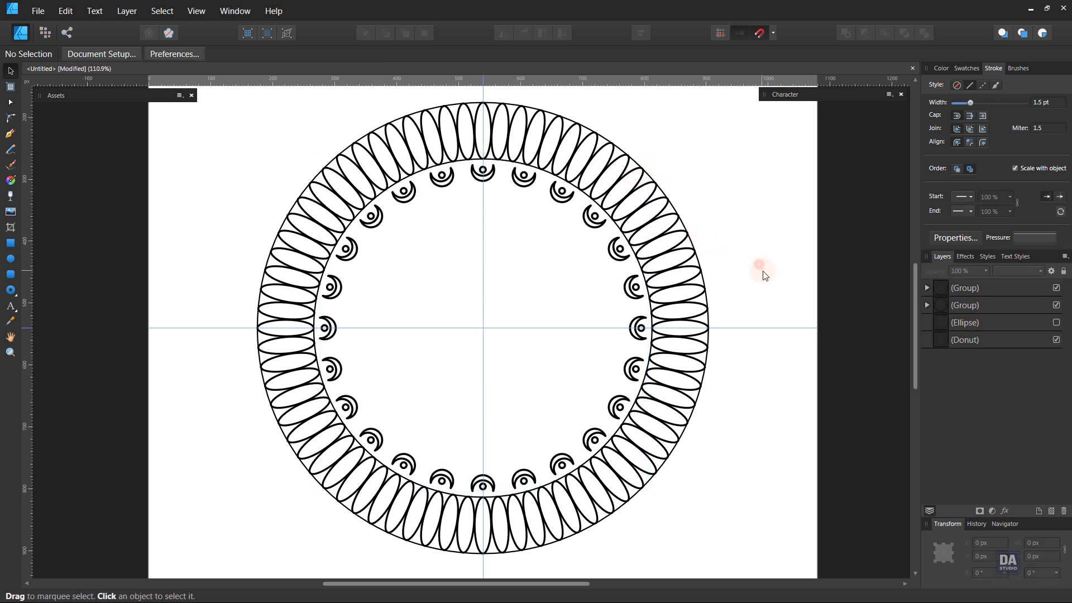
Step: Draw a narrow upright ellipse about 16.6 px wide and 46.7 px high on the vertical guide above the donut ring
{"action": "key", "text": "space"}
{"action": "left_click_drag", "start_coordinate": [812, 297], "coordinate": [735, 300]}
{"action": "key", "text": "space"}
{"action": "left_click_drag", "start_coordinate": [507, 106], "coordinate": [566, 203]}
{"action": "key", "text": "space"}
{"action": "key", "text": "space"}
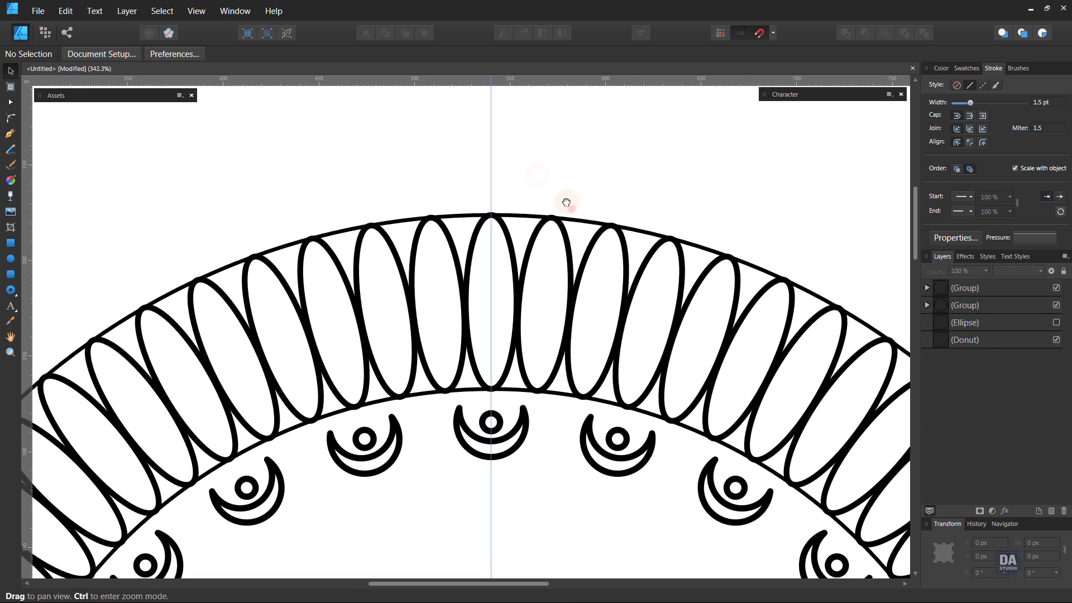
{"action": "left_click", "coordinate": [11, 259]}
{"action": "mouse_move", "coordinate": [491, 110]}
{"action": "left_mouse_down"}
{"action": "mouse_move", "coordinate": [522, 200]}
{"action": "mouse_move", "coordinate": [510, 156]}
{"action": "left_mouse_up"}
{"action": "key", "text": "v"}
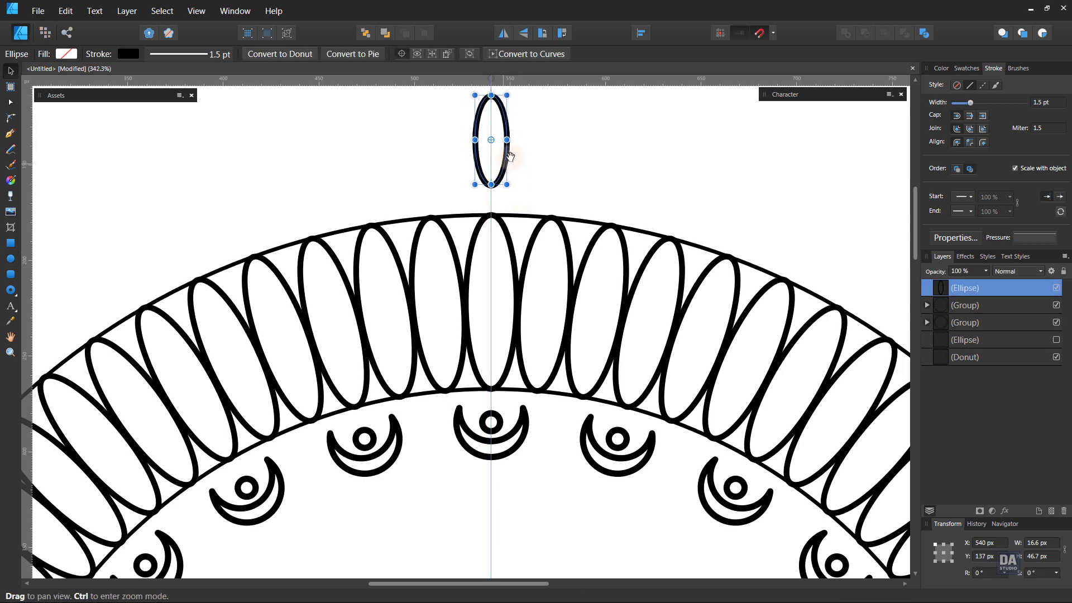
Step: Move the new ellipse's transform origin to the design's centre, rotate the ellipse to 2.5°, and clear the selection
{"action": "scroll", "coordinate": [536, 201], "scroll_direction": "down", "scroll_amount": 3}
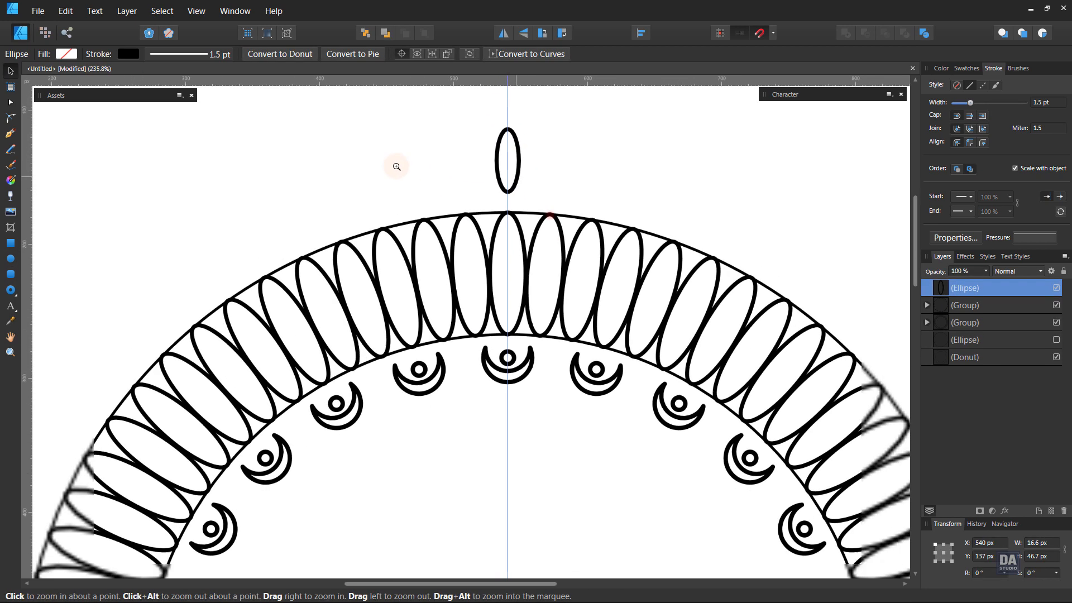
{"action": "scroll", "coordinate": [396, 167], "scroll_direction": "down", "scroll_amount": 4}
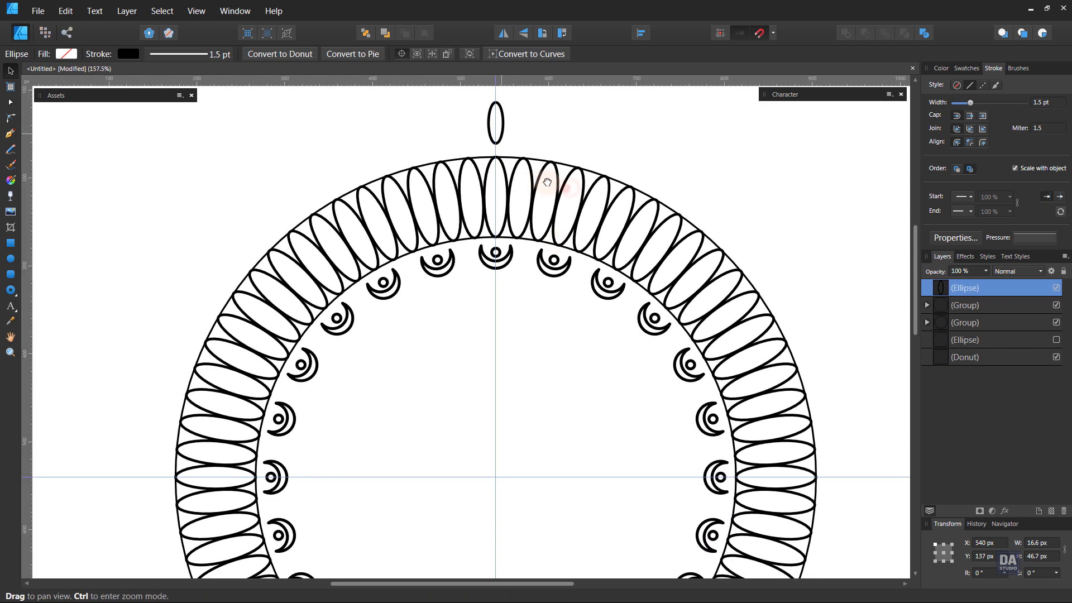
{"action": "left_click_drag", "start_coordinate": [547, 182], "coordinate": [549, 183]}
{"action": "key", "text": "v"}
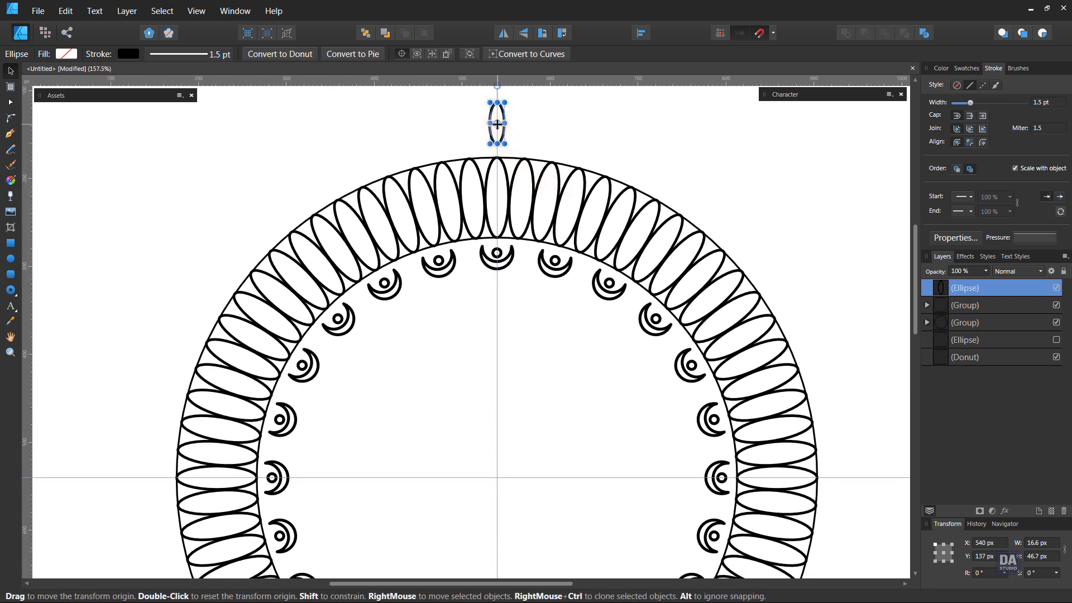
{"action": "left_click_drag", "start_coordinate": [497, 123], "coordinate": [497, 477]}
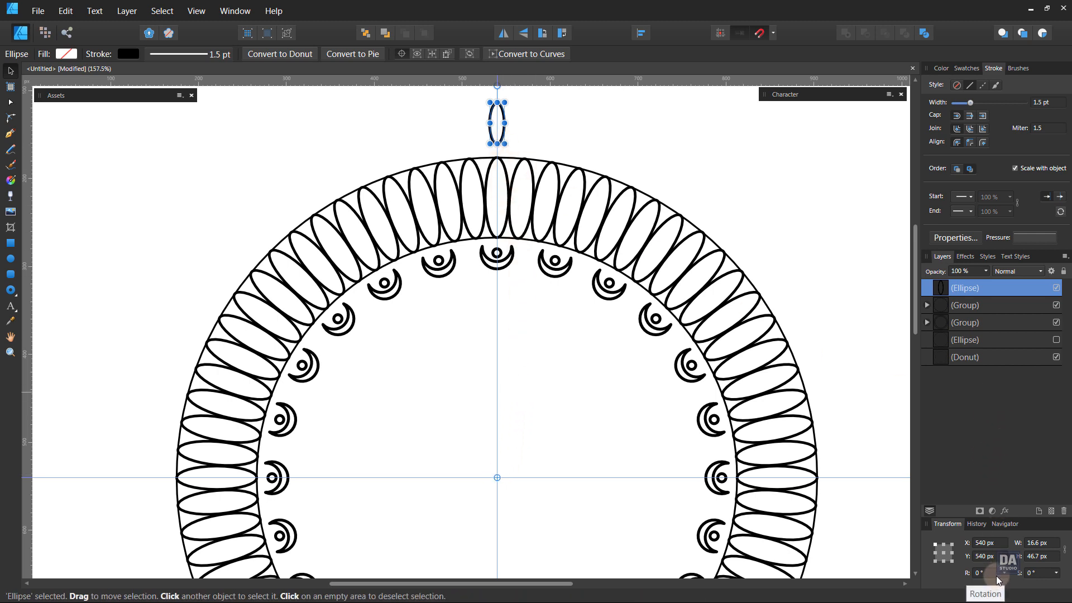
{"action": "scroll", "coordinate": [999, 579], "scroll_direction": "up", "scroll_amount": 1}
{"action": "scroll", "coordinate": [999, 580], "scroll_direction": "up", "scroll_amount": 2}
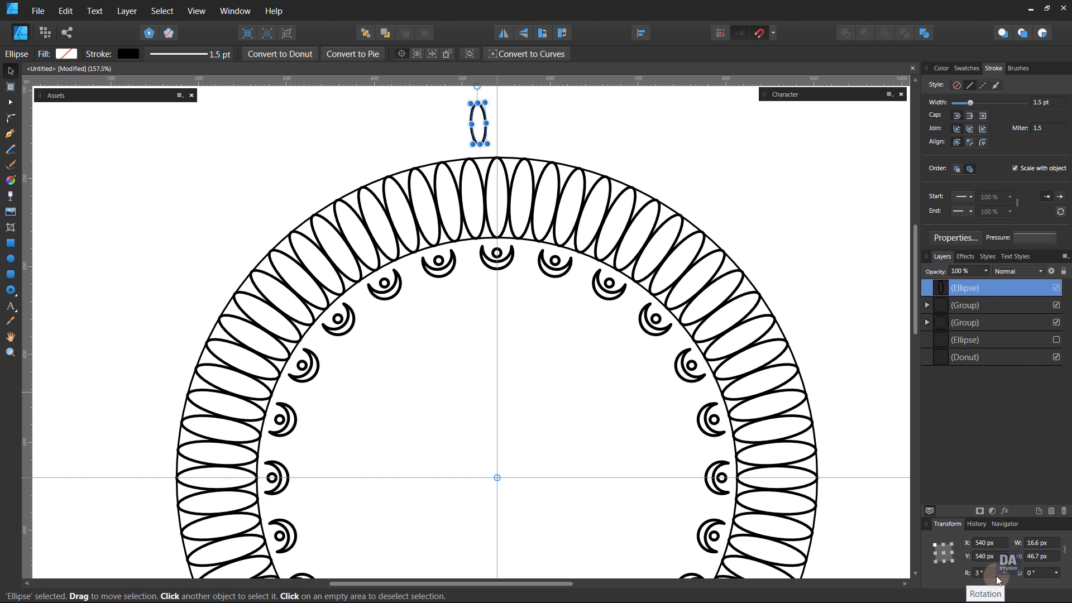
{"action": "scroll", "coordinate": [999, 580], "scroll_direction": "down", "scroll_amount": 2}
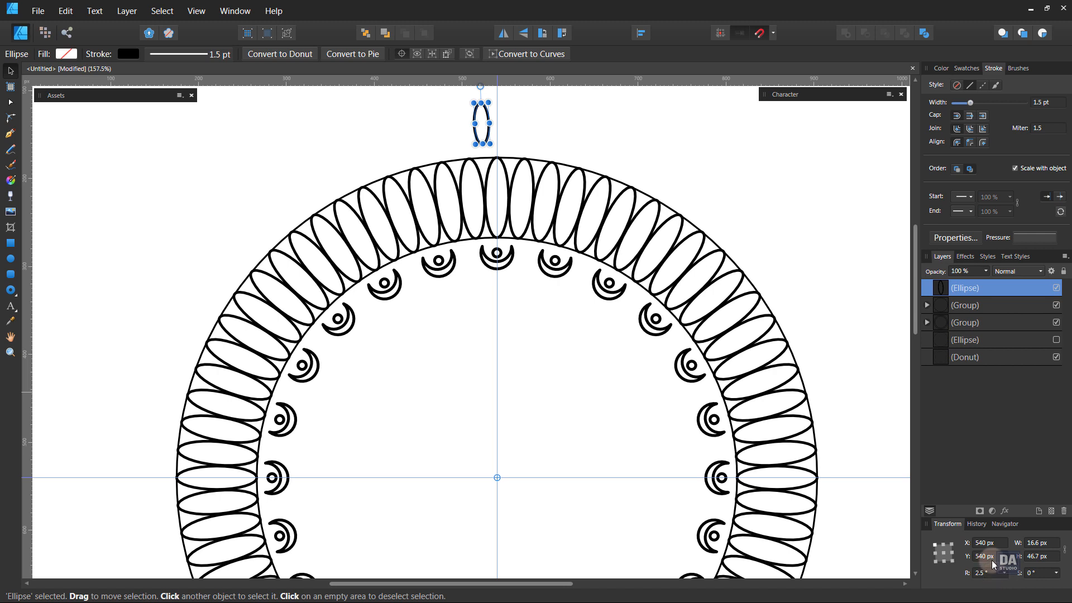
{"action": "left_click", "coordinate": [852, 410]}
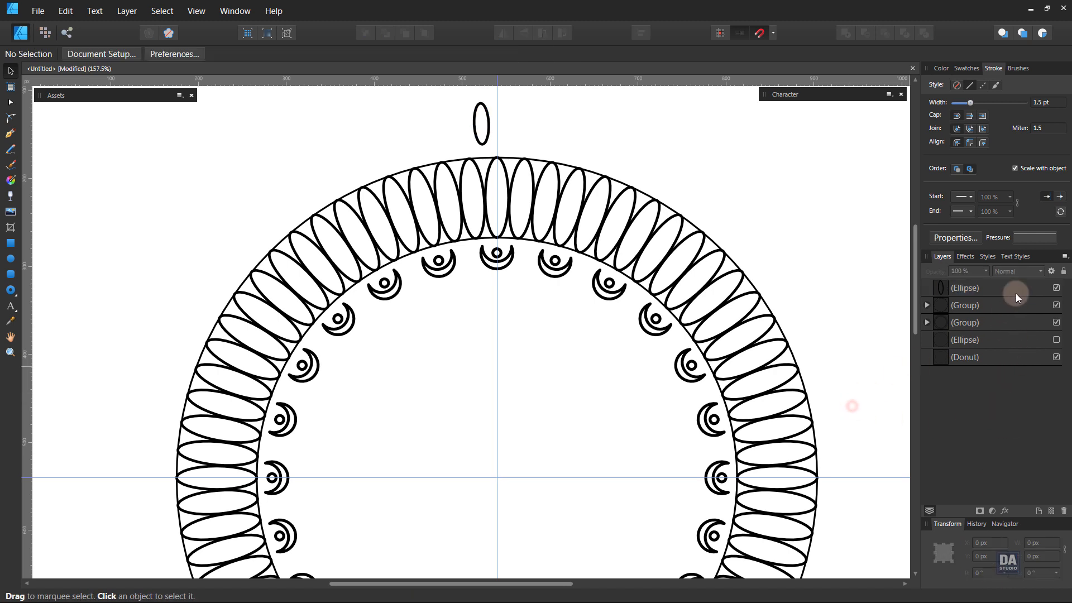
Step: Duplicate the tilted ellipse above the ring and set the copy's rotation to -2.5° about the design's centre
{"action": "left_click", "coordinate": [1016, 293]}
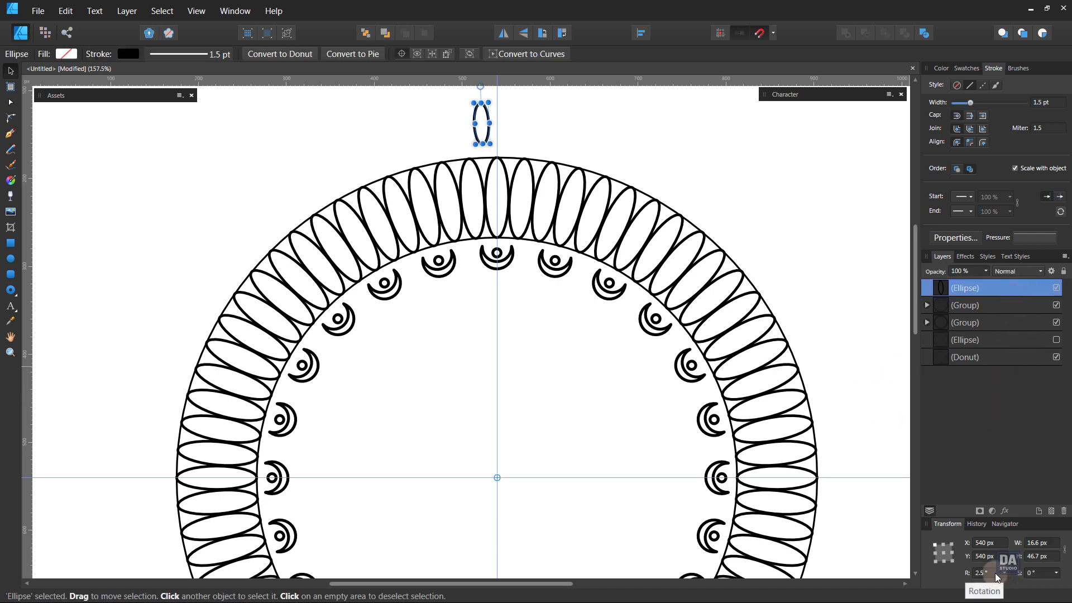
{"action": "right_click", "coordinate": [1023, 294]}
{"action": "left_click", "coordinate": [1002, 395]}
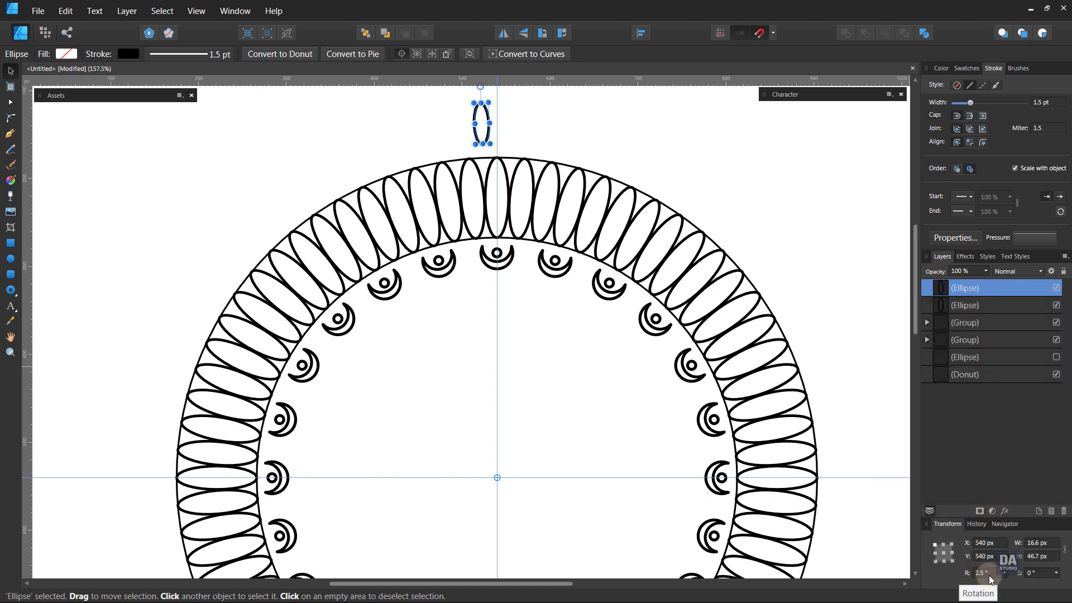
{"action": "scroll", "coordinate": [990, 578], "scroll_direction": "down", "scroll_amount": 5}
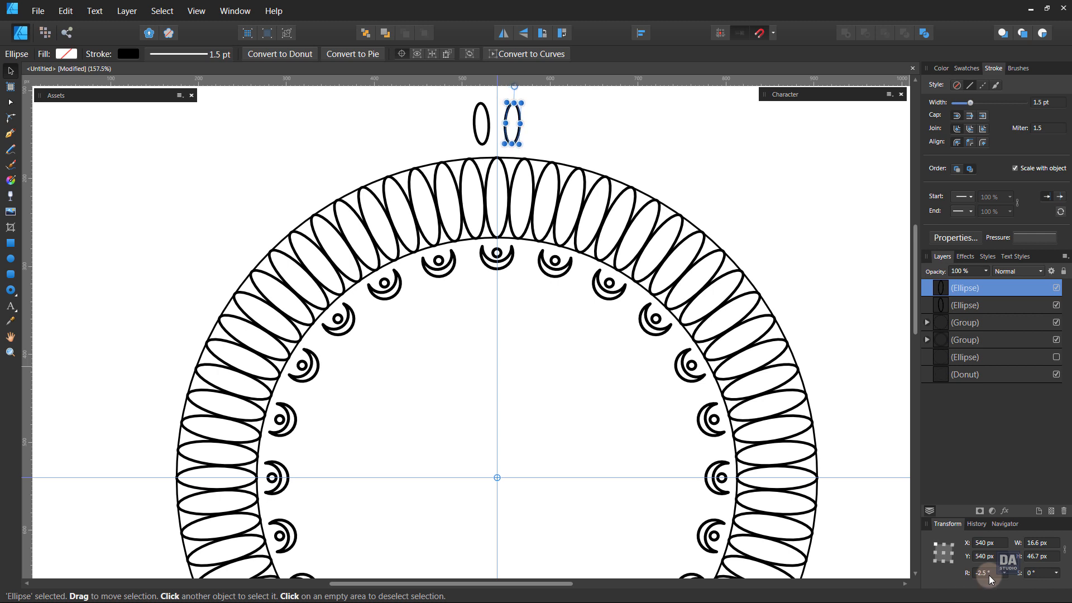
{"action": "left_click", "coordinate": [900, 467]}
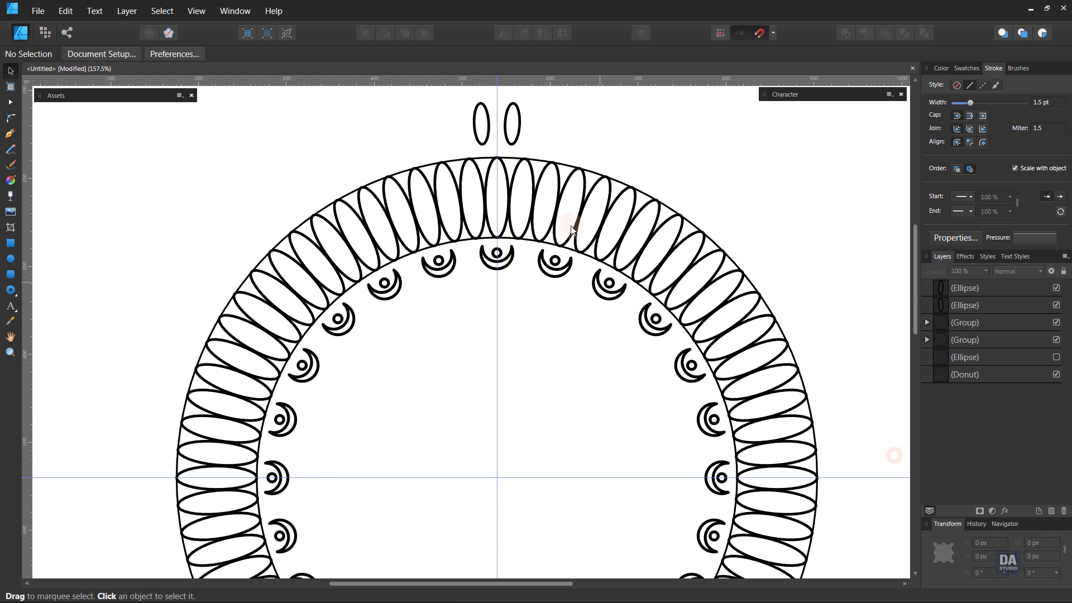
Step: Select the two tilted ellipses above the ring and combine them into one group
{"action": "left_click_drag", "start_coordinate": [547, 88], "coordinate": [452, 163]}
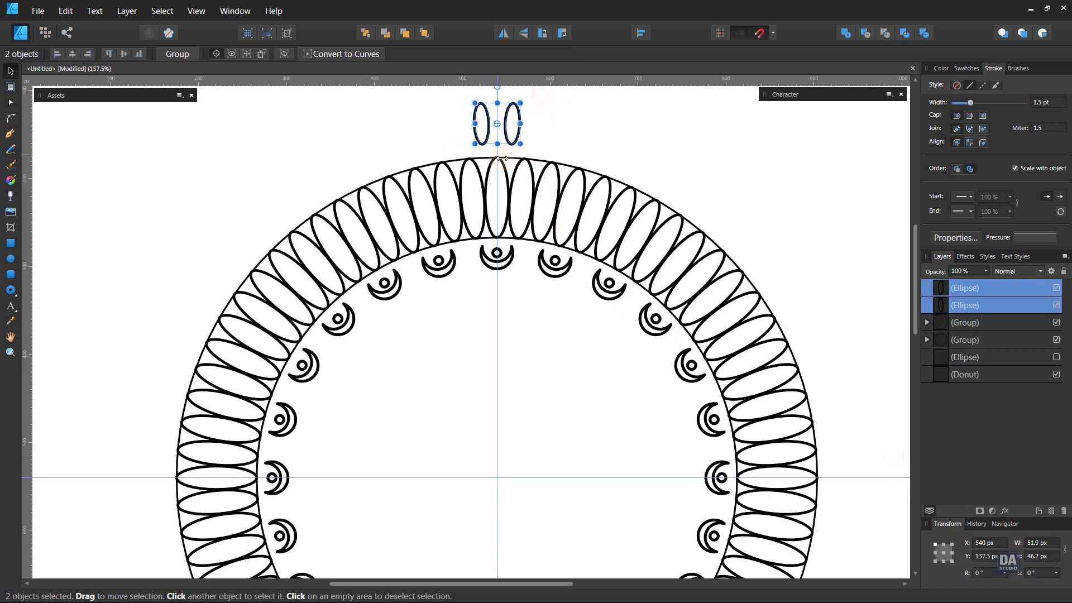
{"action": "right_click", "coordinate": [1000, 295]}
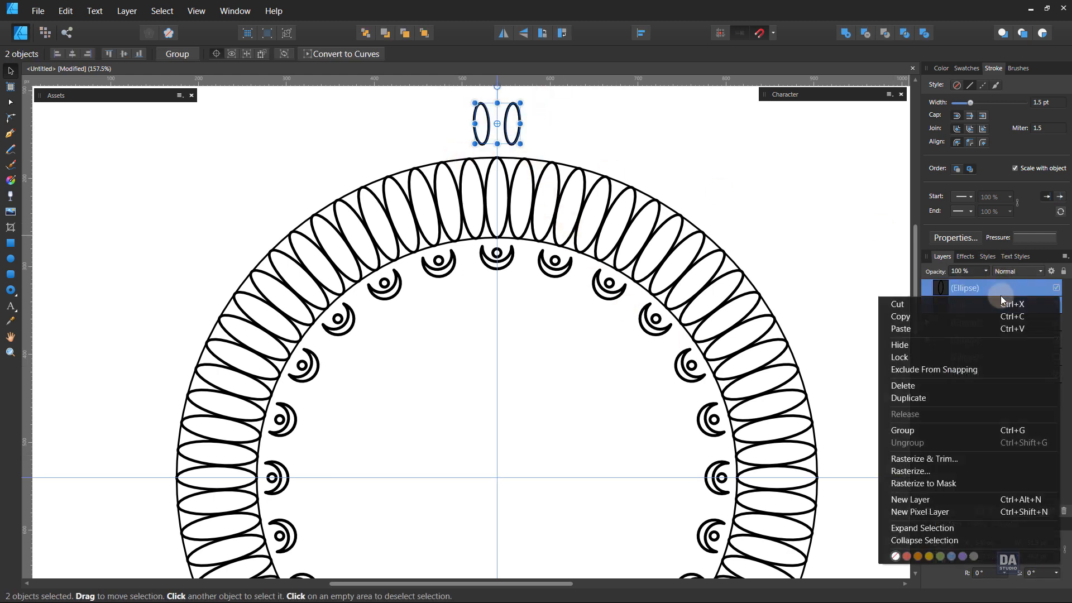
{"action": "left_click", "coordinate": [975, 430]}
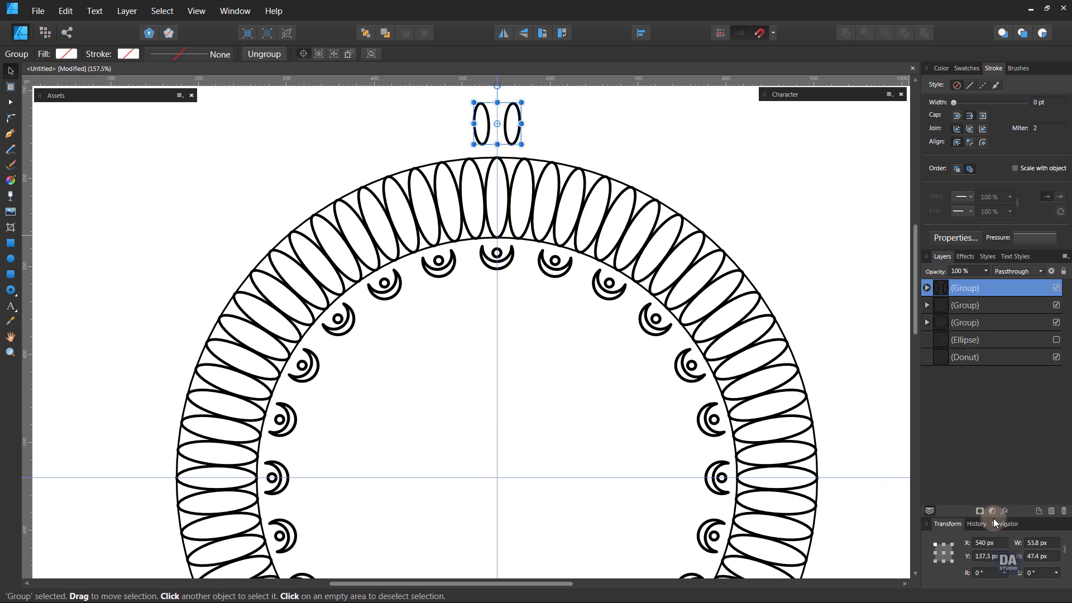
Step: Duplicate the ellipse pair group, move the copy's transform origin to the design's centre, and rotate the copy to 15°
{"action": "right_click", "coordinate": [1007, 285]}
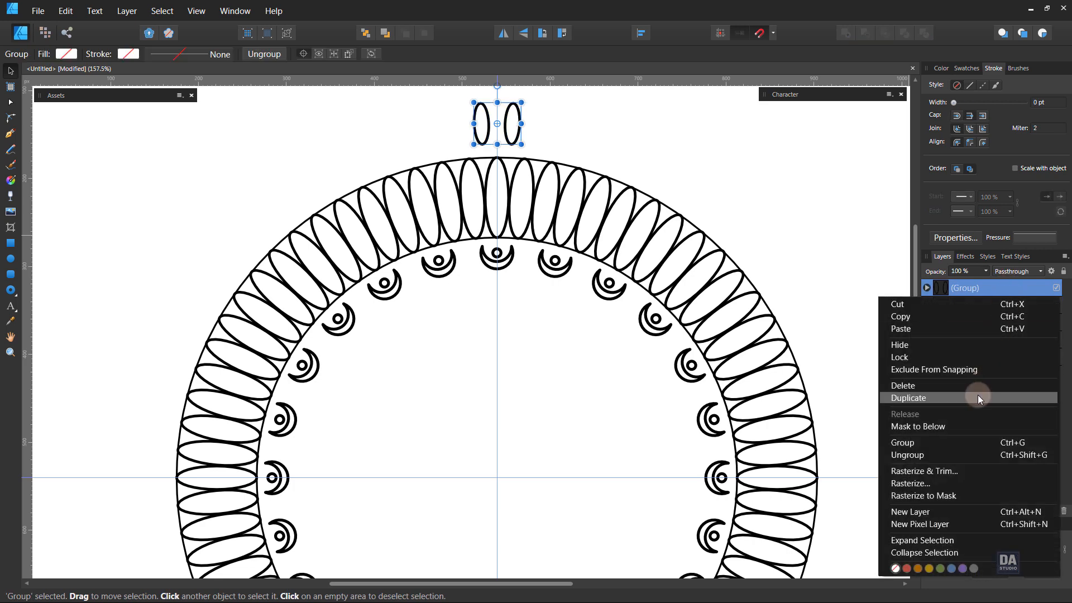
{"action": "left_click", "coordinate": [977, 396]}
{"action": "left_click_drag", "start_coordinate": [497, 122], "coordinate": [497, 477]}
{"action": "scroll", "coordinate": [991, 574], "scroll_direction": "up", "scroll_amount": 5}
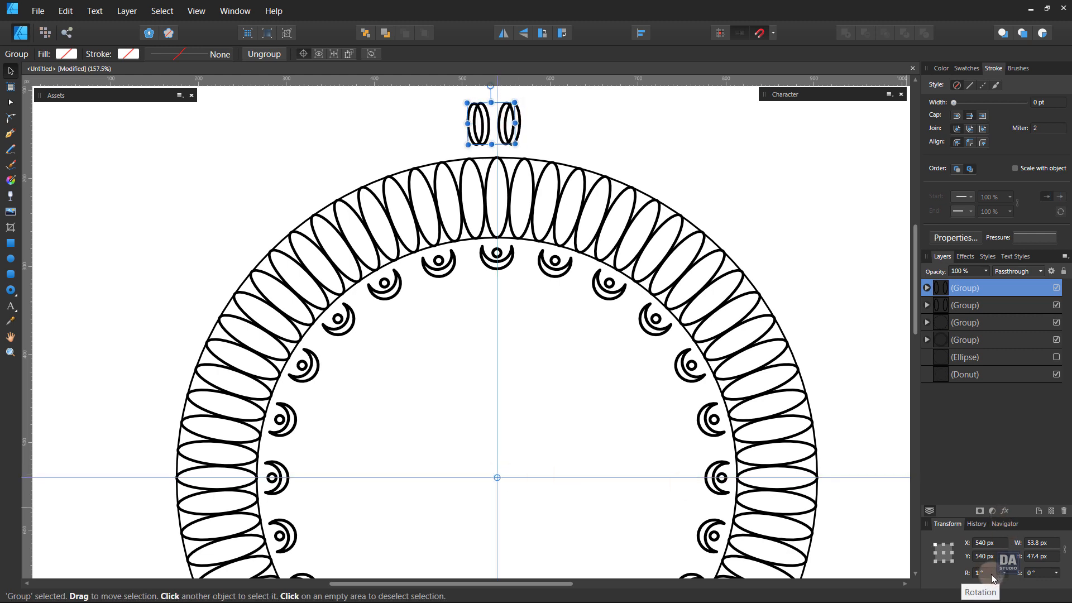
{"action": "scroll", "coordinate": [991, 574], "scroll_direction": "up", "scroll_amount": 6}
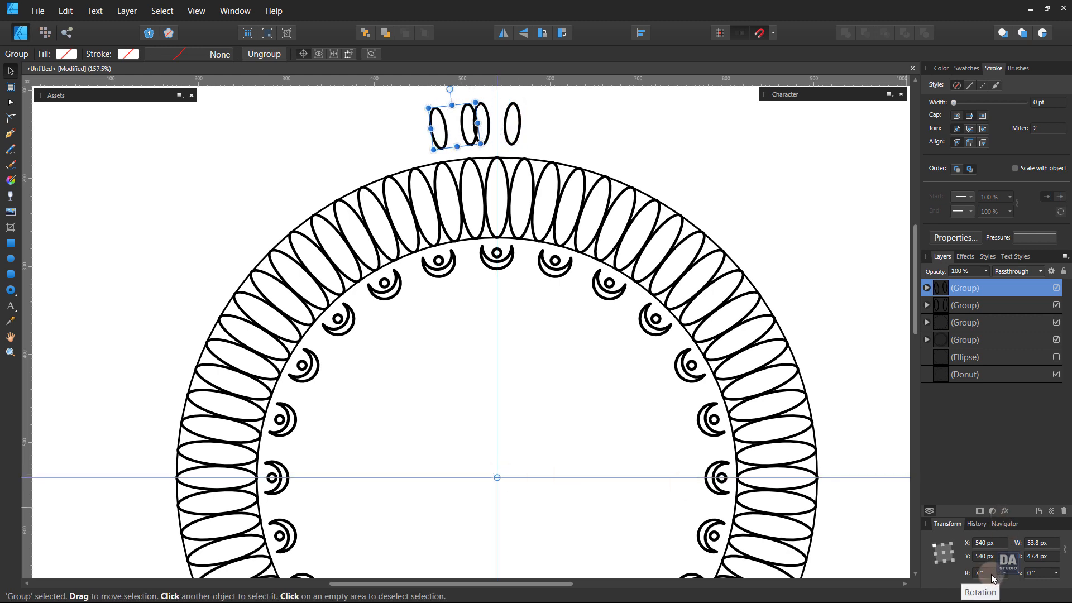
{"action": "scroll", "coordinate": [990, 574], "scroll_direction": "up", "scroll_amount": 3}
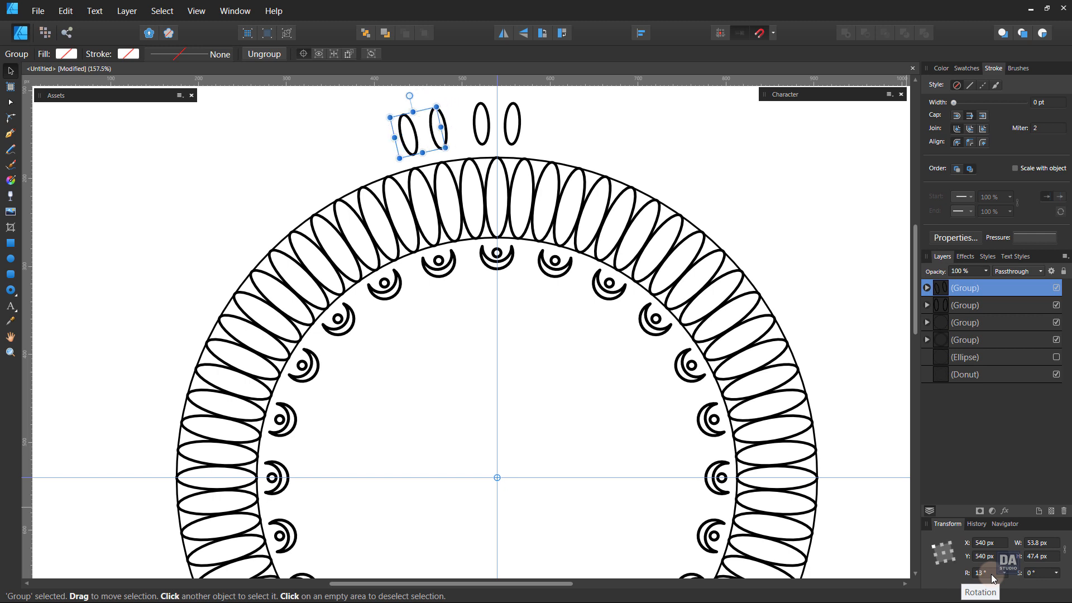
{"action": "scroll", "coordinate": [990, 574], "scroll_direction": "up", "scroll_amount": 1}
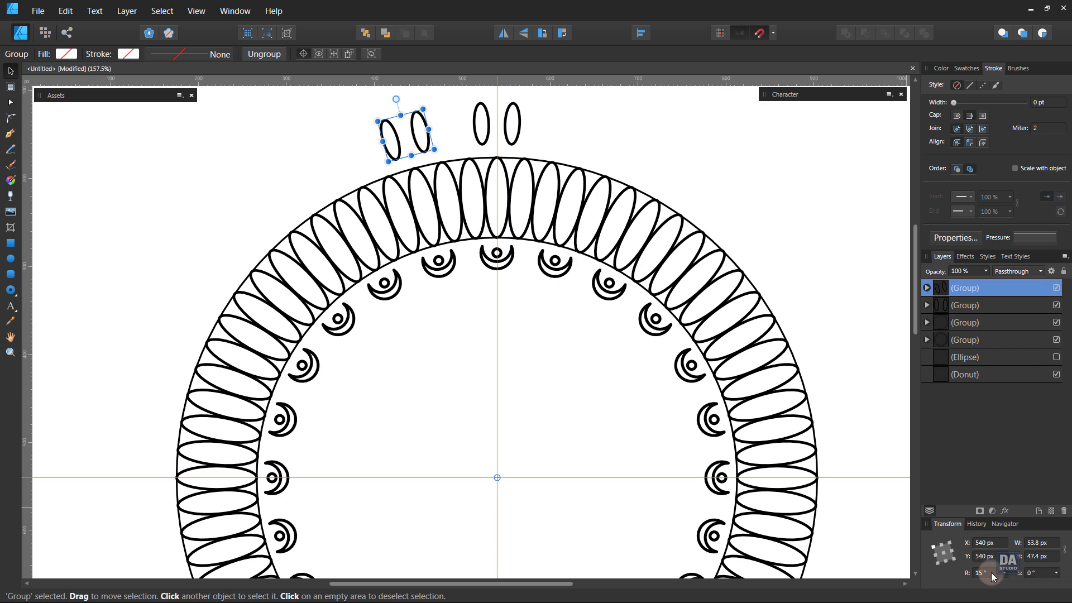
Step: Repeat the rotated duplicate at 15° intervals until ellipse pairs surround the whole donut ring, and clear the selection
{"action": "key", "text": "ctrl+j"}
{"action": "scroll", "coordinate": [635, 402], "scroll_direction": "down", "scroll_amount": 3}
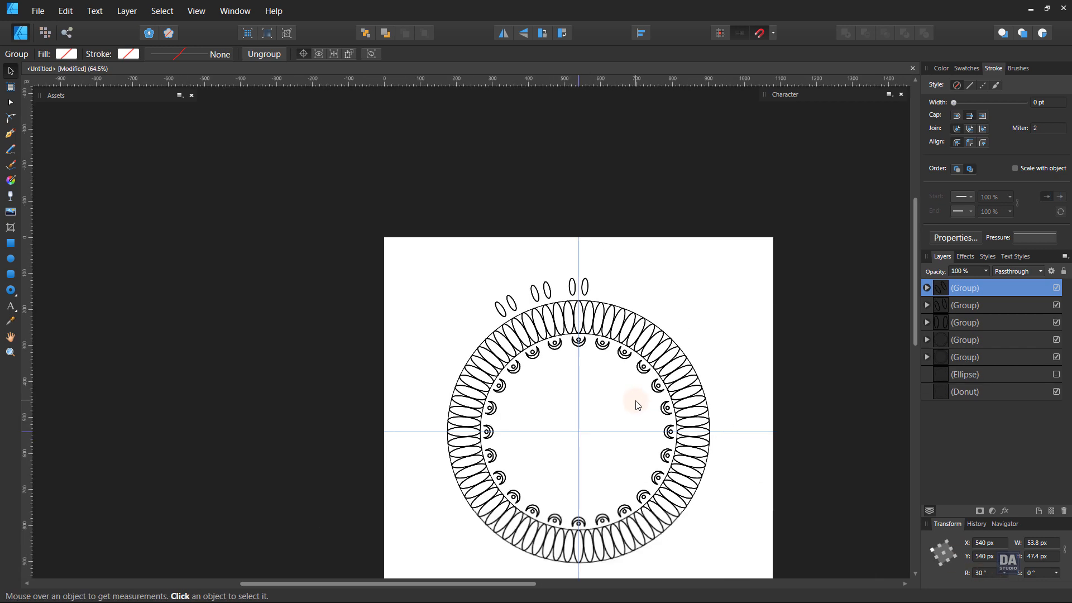
{"action": "scroll", "coordinate": [689, 550], "scroll_direction": "up", "scroll_amount": 1}
{"action": "key", "text": "ctrl+j"}
{"action": "key", "text": "ctrl+j"}
{"action": "key", "text": "ctrl+j"}
{"action": "key", "text": "ctrl+j"}
{"action": "key", "text": "ctrl+j"}
{"action": "key", "text": "ctrl+j"}
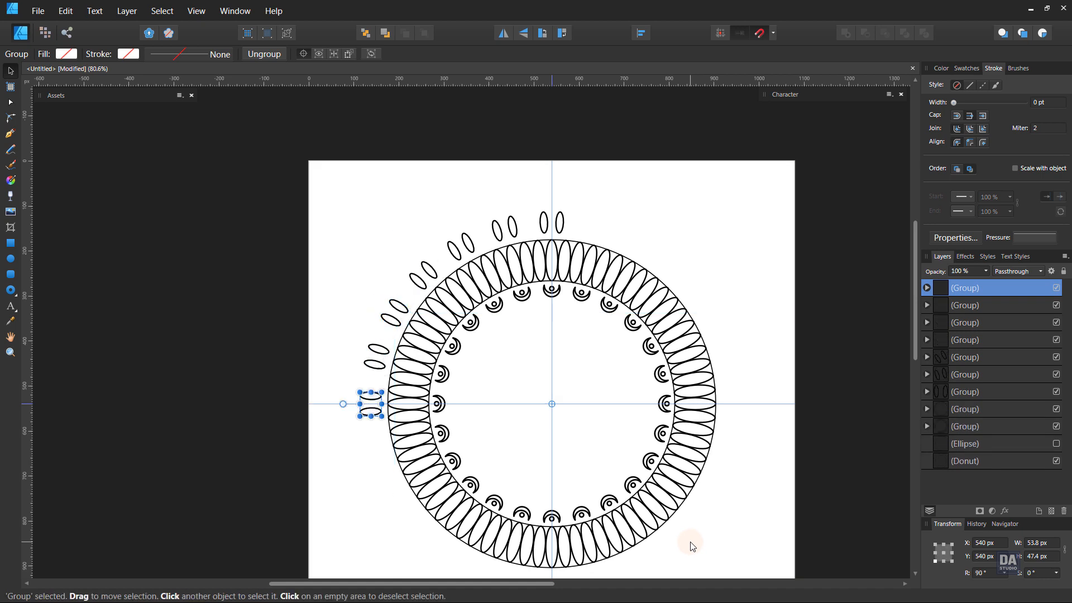
{"action": "key", "text": "ctrl+j"}
{"action": "key", "text": "ctrl+j"}
{"action": "key", "text": "ctrl+j"}
{"action": "key", "text": "ctrl+j"}
{"action": "key", "text": "ctrl+j"}
{"action": "key", "text": "ctrl+j"}
{"action": "key", "text": "ctrl+j"}
{"action": "key", "text": "ctrl+j"}
{"action": "key", "text": "ctrl+j"}
{"action": "key", "text": "ctrl+j"}
{"action": "key", "text": "ctrl+j"}
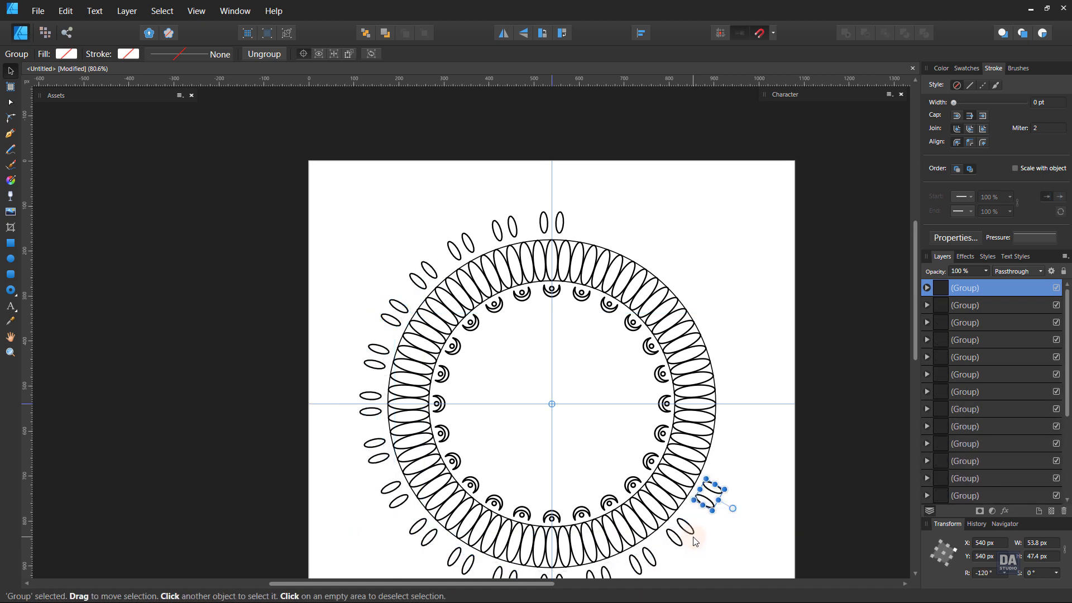
{"action": "key", "text": "ctrl+j"}
{"action": "key", "text": "ctrl+j"}
{"action": "key", "text": "ctrl+j"}
{"action": "key", "text": "ctrl+j"}
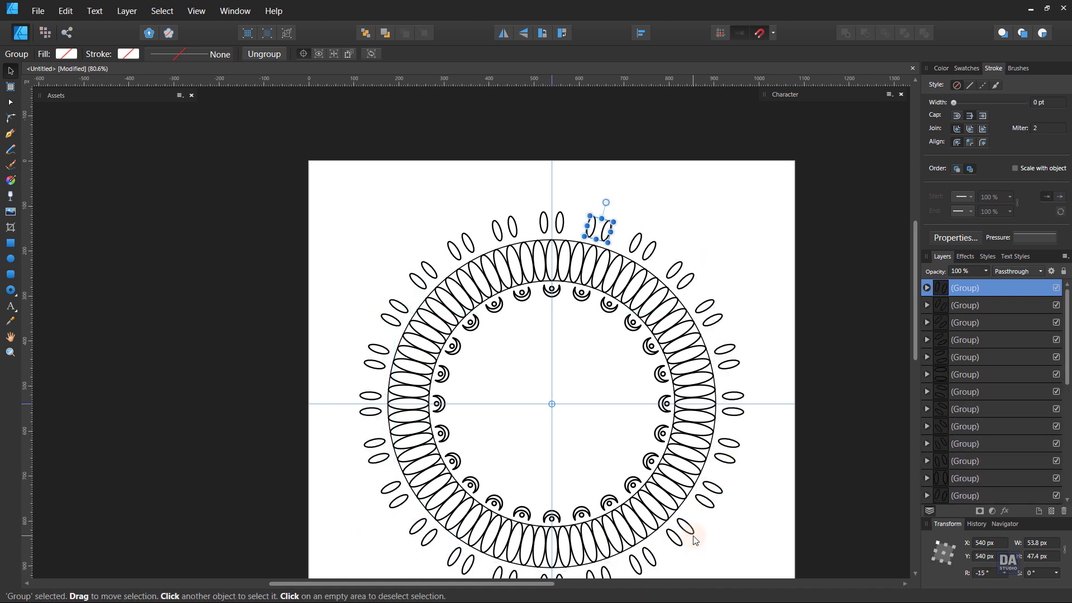
{"action": "left_click", "coordinate": [754, 470]}
Step: Draw a slim upright ellipse about 11.6 px wide and 43.8 px high on the vertical guide above the topmost ellipse pair
{"action": "key", "text": "space"}
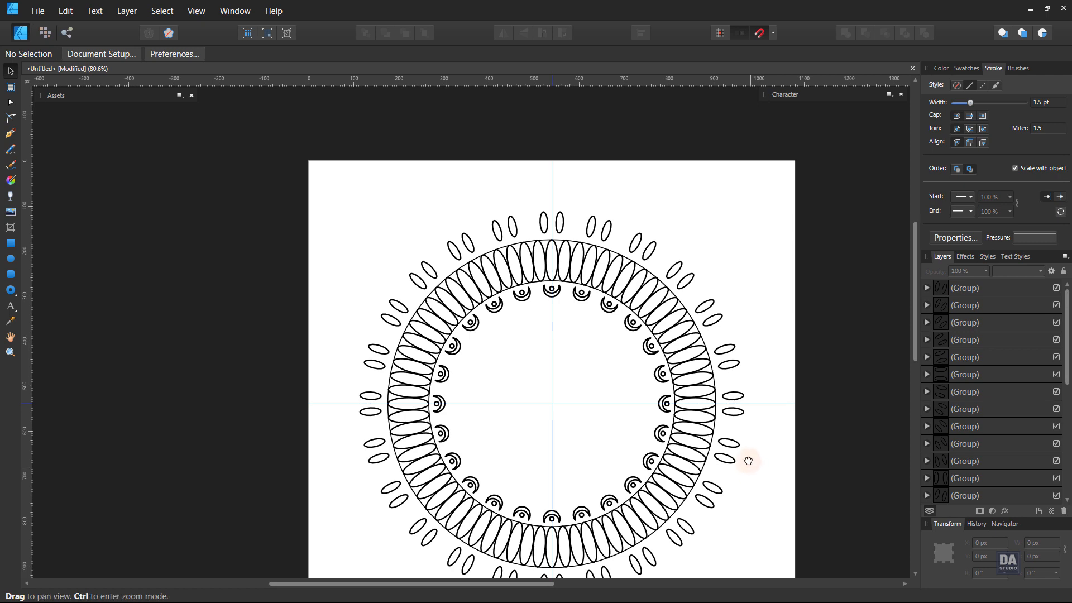
{"action": "left_click_drag", "start_coordinate": [749, 464], "coordinate": [730, 439]}
{"action": "left_click_drag", "start_coordinate": [537, 180], "coordinate": [742, 191]}
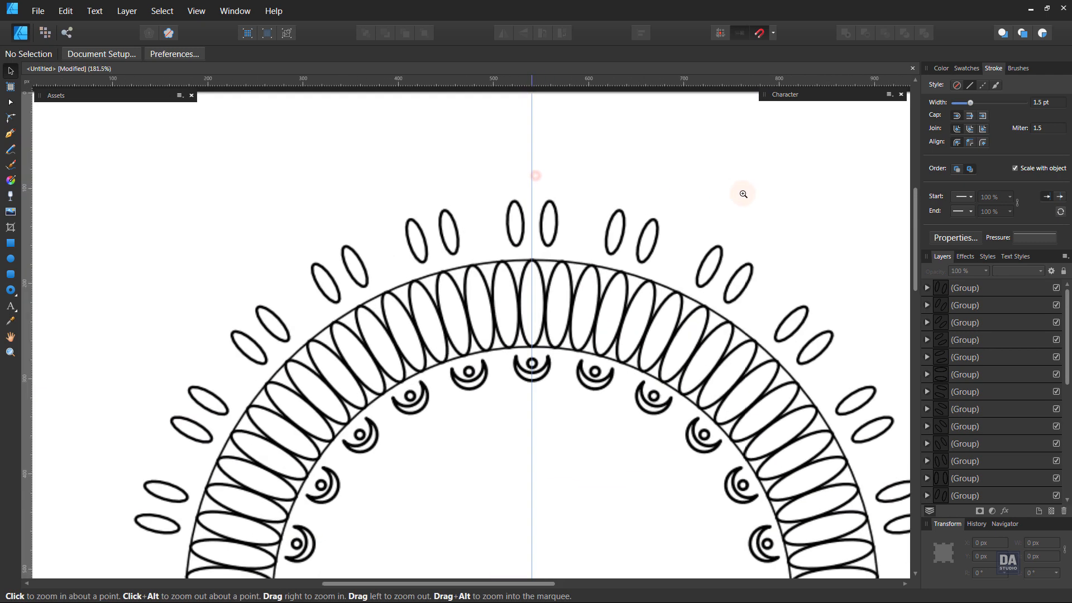
{"action": "left_click_drag", "start_coordinate": [583, 192], "coordinate": [548, 191]}
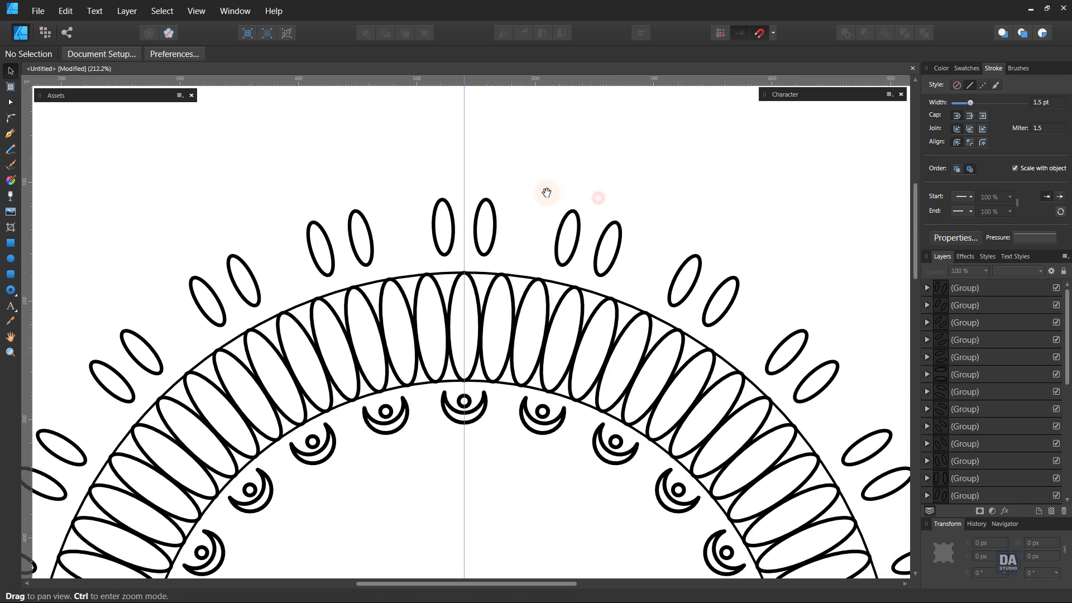
{"action": "left_click", "coordinate": [12, 258]}
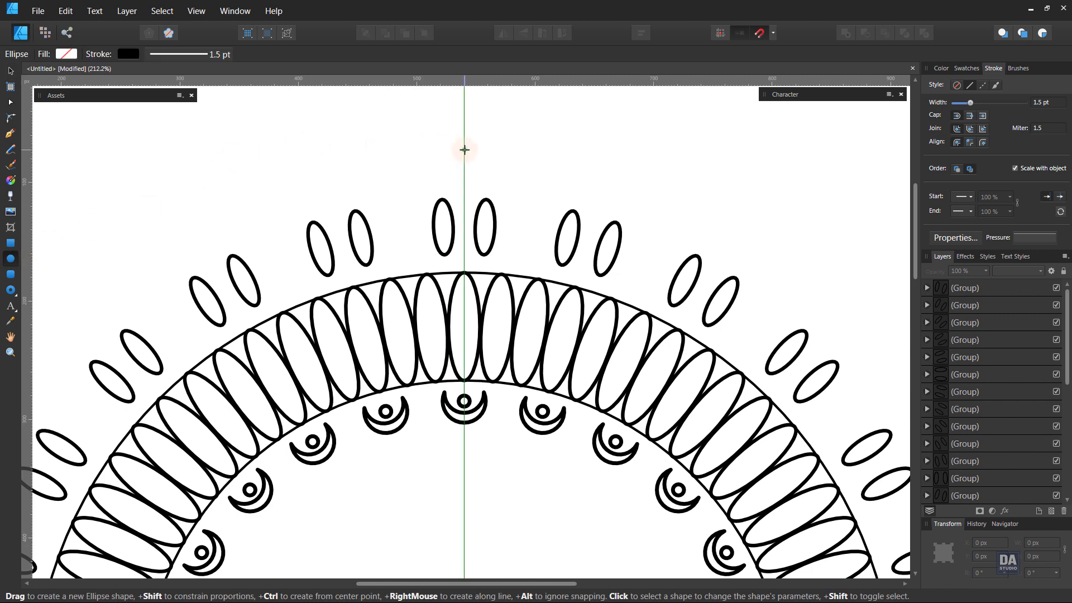
{"action": "left_click_drag", "start_coordinate": [465, 149], "coordinate": [464, 192]}
{"action": "key", "text": "v"}
Step: Combine all the ellipse pair groups around the ring into one group, and select the slim ellipse above the topmost pair
{"action": "scroll", "coordinate": [442, 356], "scroll_direction": "down", "scroll_amount": 3}
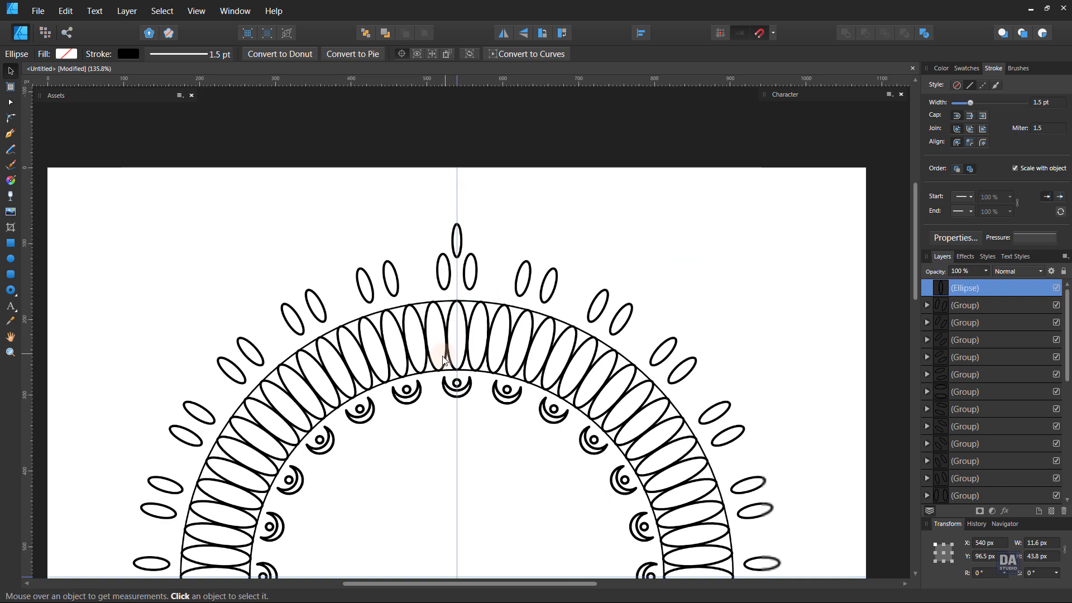
{"action": "left_click_drag", "start_coordinate": [514, 454], "coordinate": [444, 302]}
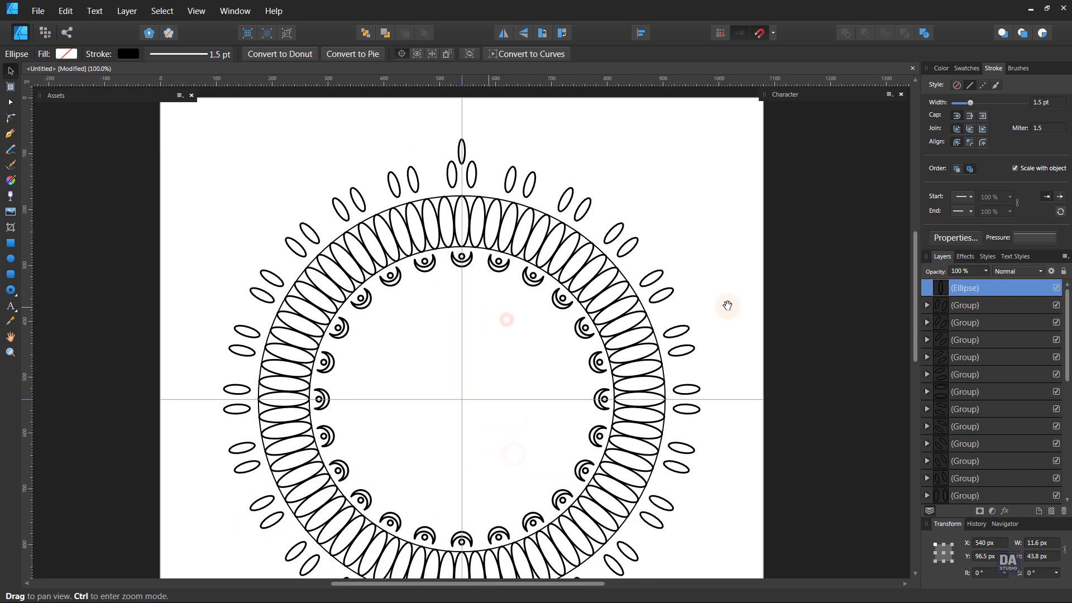
{"action": "left_click", "coordinate": [963, 304]}
{"action": "scroll", "coordinate": [977, 421], "scroll_direction": "down", "scroll_amount": 3}
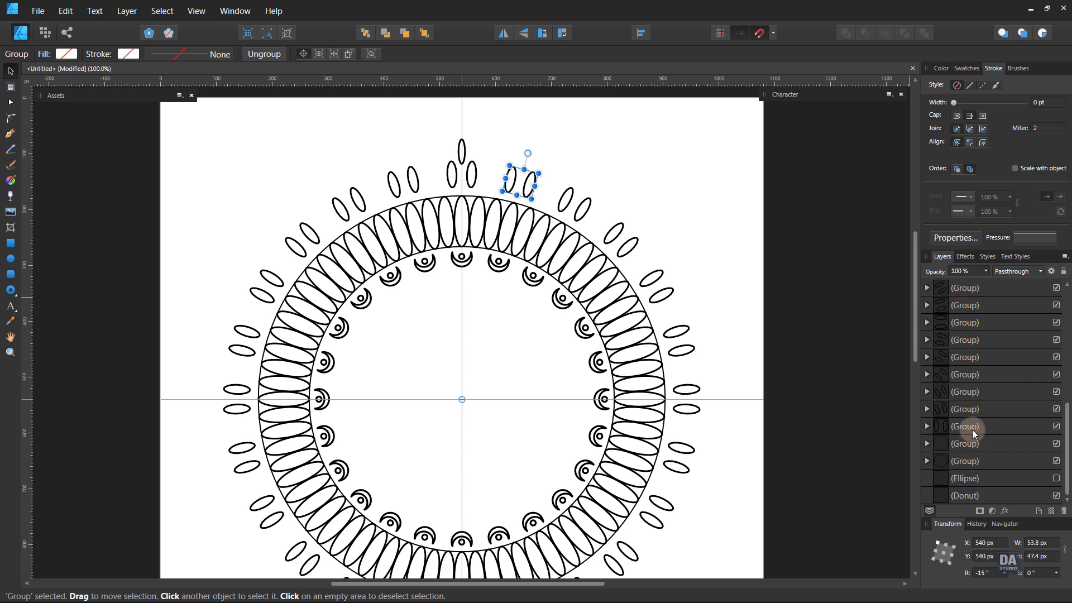
{"action": "left_click", "coordinate": [973, 427], "text": "shift"}
{"action": "right_click", "coordinate": [975, 427]}
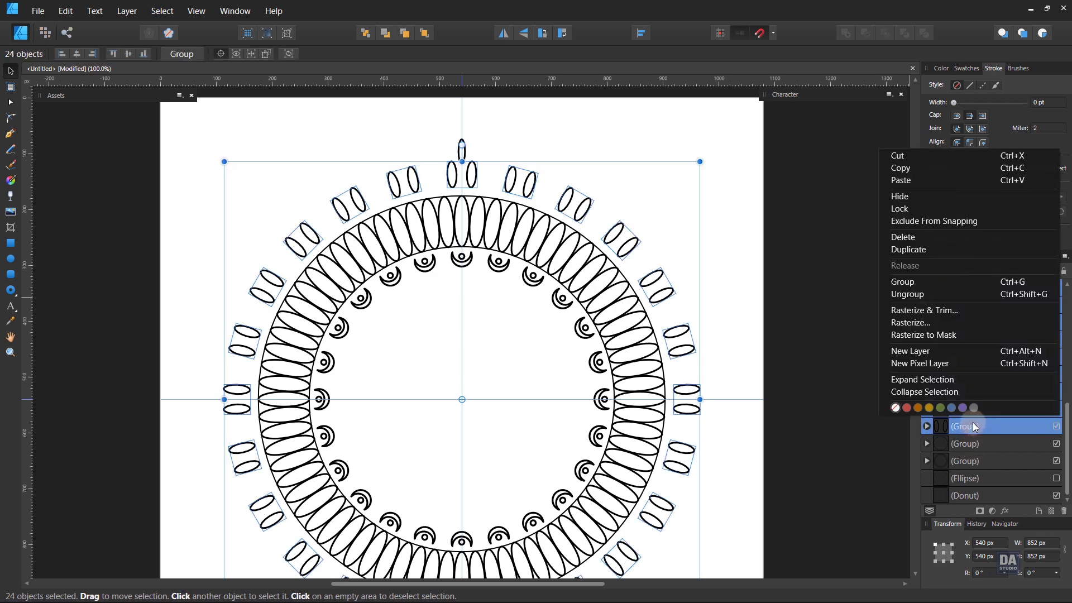
{"action": "left_click", "coordinate": [949, 284]}
{"action": "left_click", "coordinate": [969, 289]}
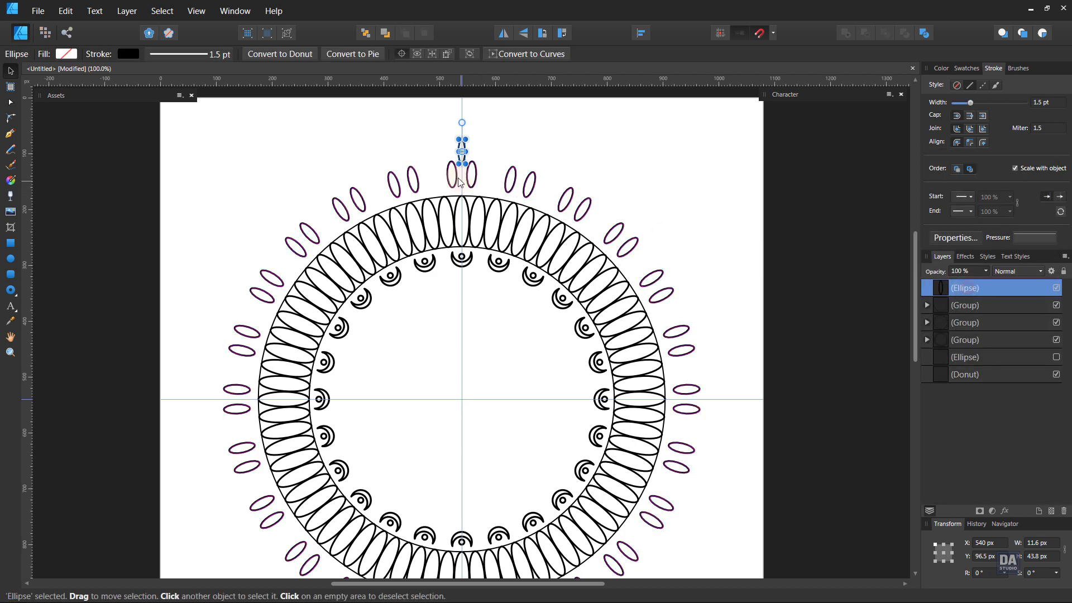
Step: Move the slim ellipse's transform origin to the design's centre, duplicate the ellipse, and rotate the copy to 15°
{"action": "left_click_drag", "start_coordinate": [462, 151], "coordinate": [462, 398]}
{"action": "right_click", "coordinate": [1003, 292]}
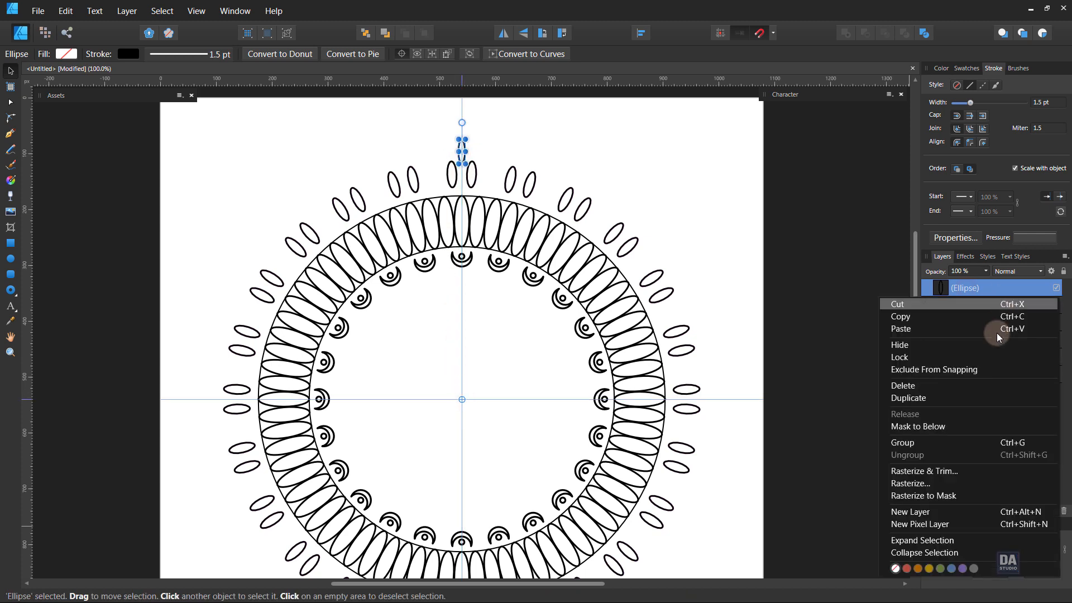
{"action": "left_click", "coordinate": [984, 398]}
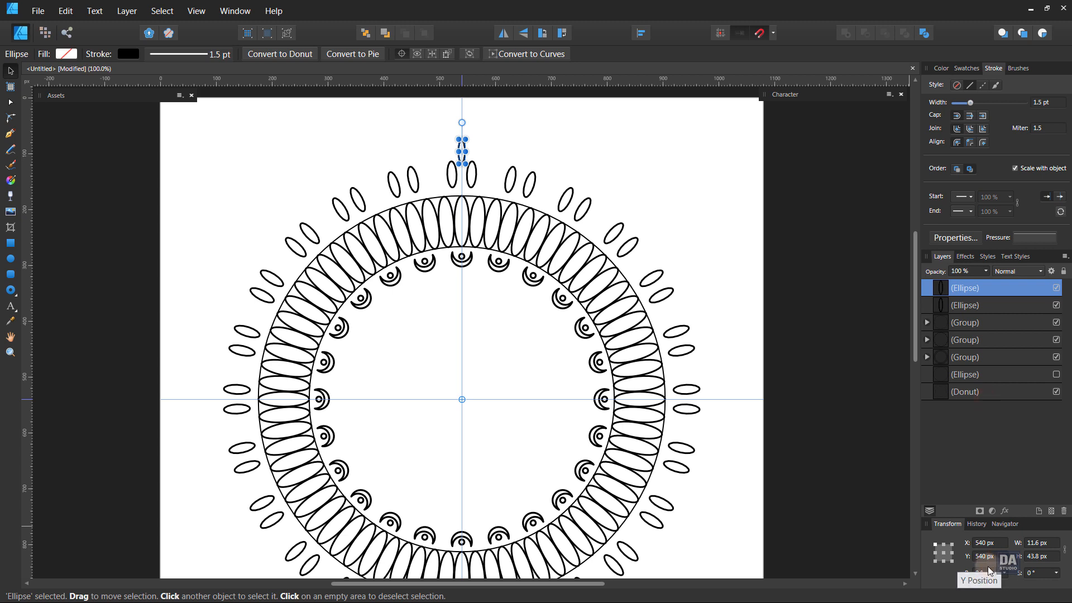
{"action": "scroll", "coordinate": [986, 576], "scroll_direction": "up", "scroll_amount": 13}
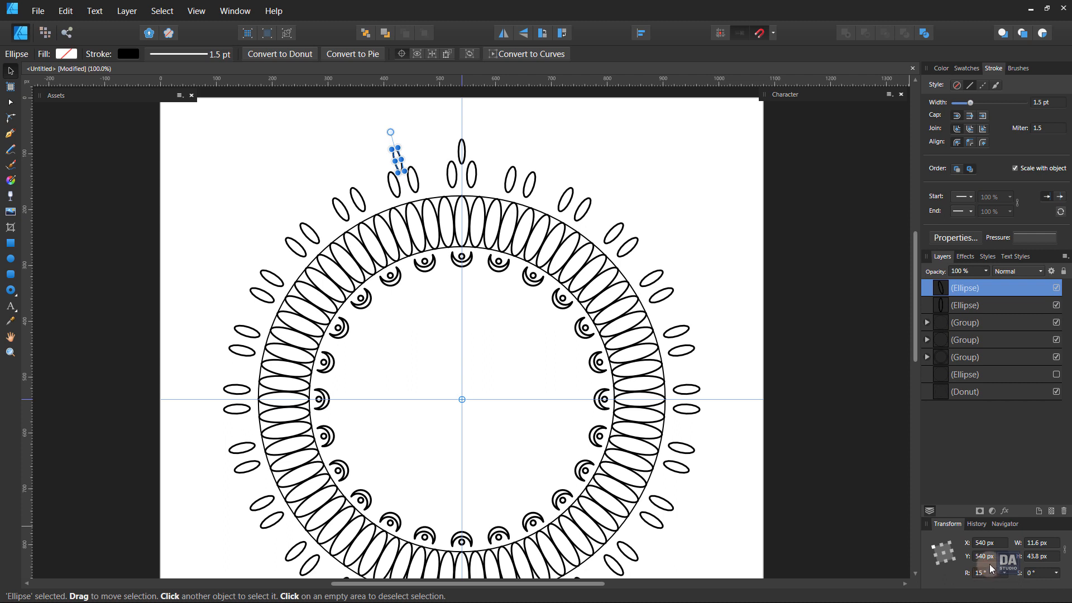
Step: Repeat the rotated slim ellipse at 15° intervals until the copies encircle the whole design, and clear the selection
{"action": "key", "text": "ctrl+j"}
{"action": "key", "text": "ctrl+j"}
{"action": "key", "text": "ctrl+j"}
{"action": "key", "text": "ctrl+j"}
{"action": "key", "text": "ctrl+j"}
{"action": "key", "text": "ctrl+j"}
{"action": "key", "text": "ctrl+j"}
{"action": "key", "text": "ctrl+j"}
{"action": "key", "text": "ctrl+j"}
{"action": "key", "text": "ctrl+j"}
{"action": "key", "text": "ctrl+j"}
{"action": "key", "text": "ctrl+j"}
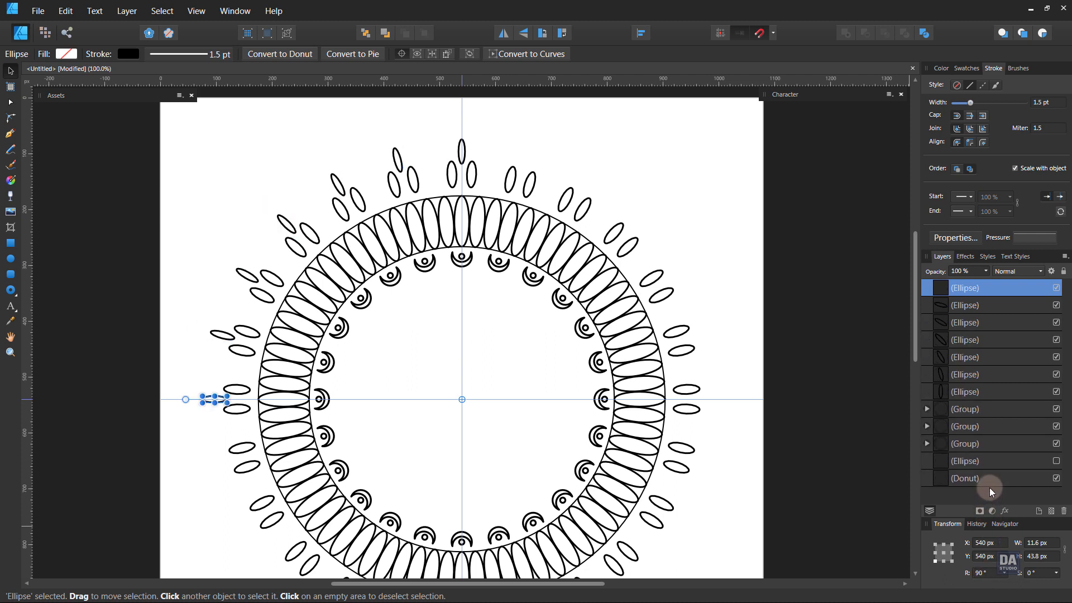
{"action": "key", "text": "ctrl+j"}
{"action": "key", "text": "ctrl+j"}
{"action": "key", "text": "ctrl+j"}
{"action": "key", "text": "ctrl+j"}
{"action": "key", "text": "ctrl+j"}
{"action": "key", "text": "ctrl+j"}
{"action": "key", "text": "ctrl+j"}
{"action": "key", "text": "ctrl+j"}
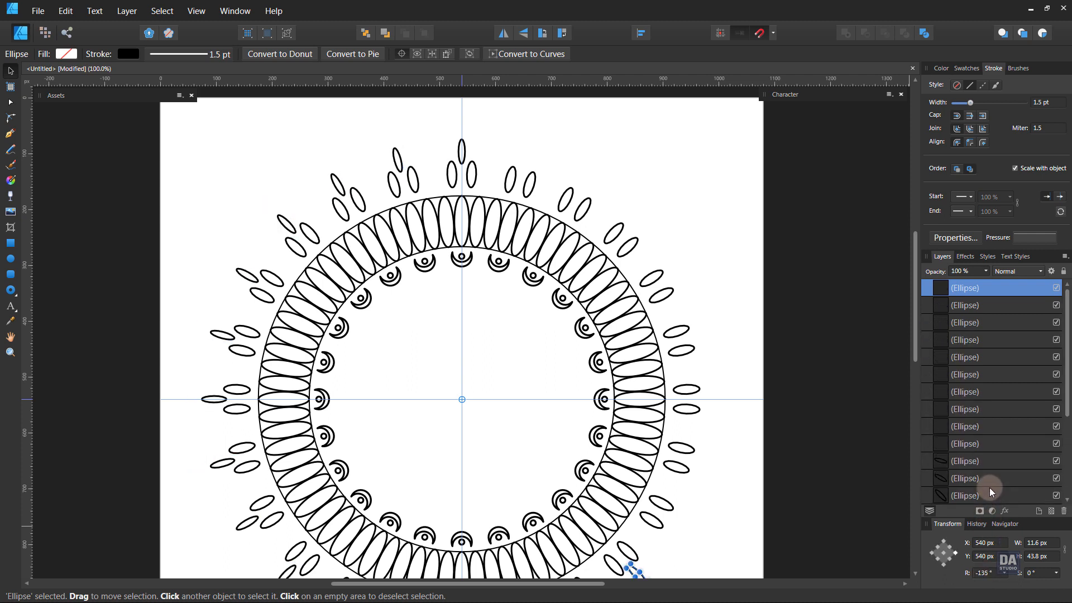
{"action": "key", "text": "ctrl+j"}
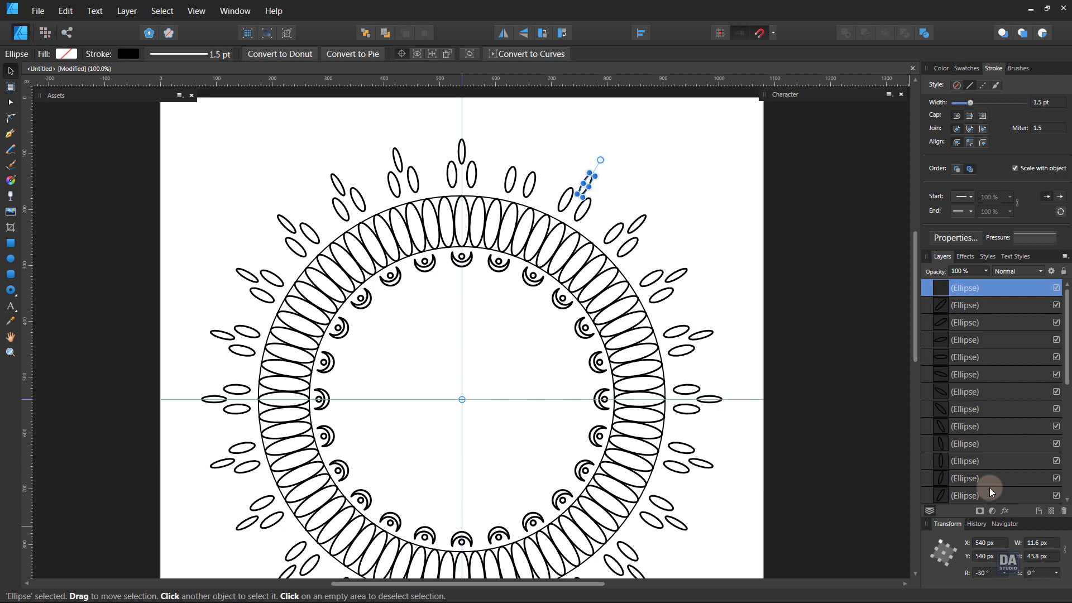
{"action": "key", "text": "ctrl+j"}
{"action": "left_click", "coordinate": [759, 453]}
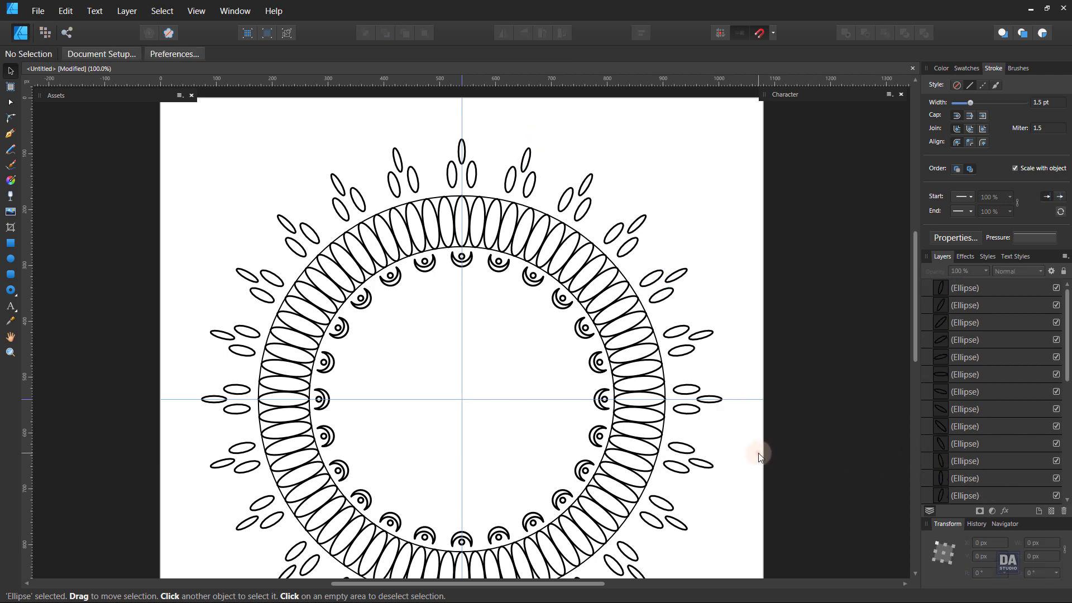
Step: Combine all the slim outer ellipses, from the newest copy down to the original, into one group and deselect it
{"action": "left_click_drag", "start_coordinate": [543, 395], "coordinate": [435, 334]}
{"action": "left_click_drag", "start_coordinate": [523, 417], "coordinate": [514, 347]}
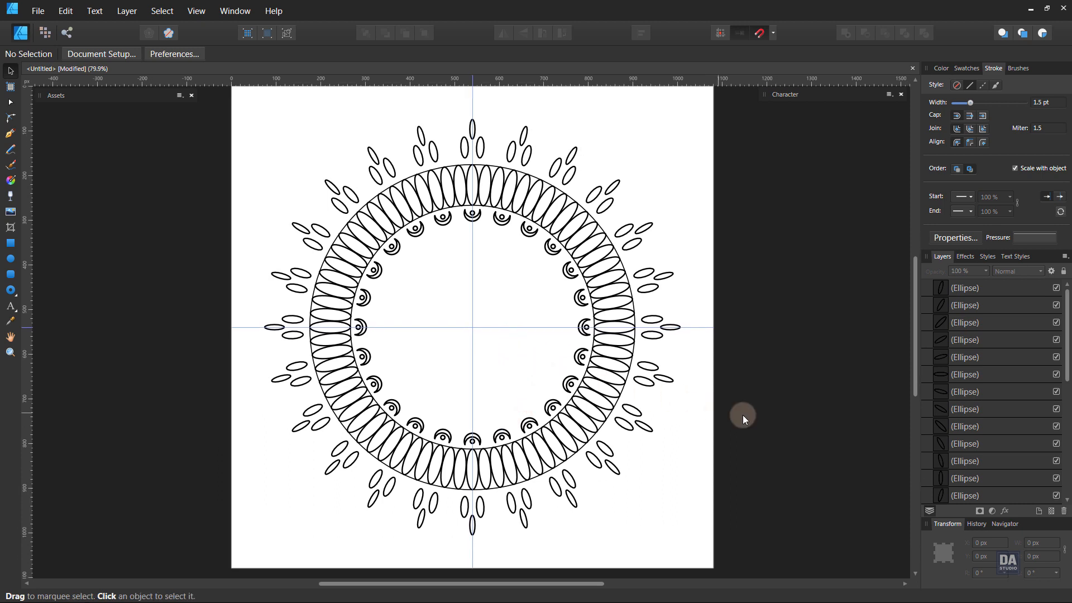
{"action": "left_click", "coordinate": [977, 288]}
{"action": "scroll", "coordinate": [1003, 414], "scroll_direction": "down", "scroll_amount": 5}
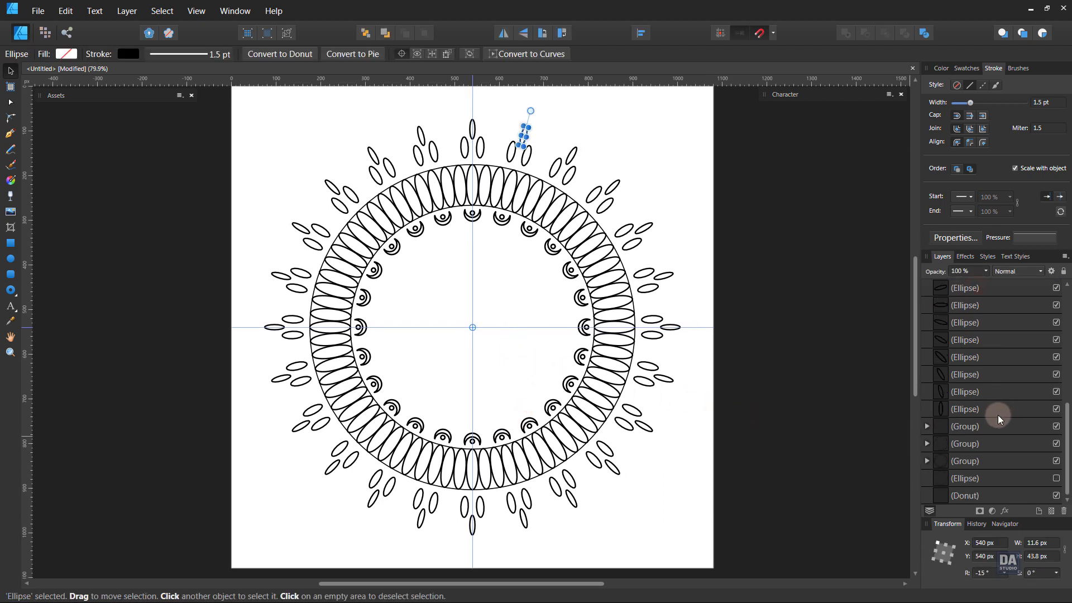
{"action": "left_click", "coordinate": [986, 408], "text": "shift"}
{"action": "right_click", "coordinate": [986, 408]}
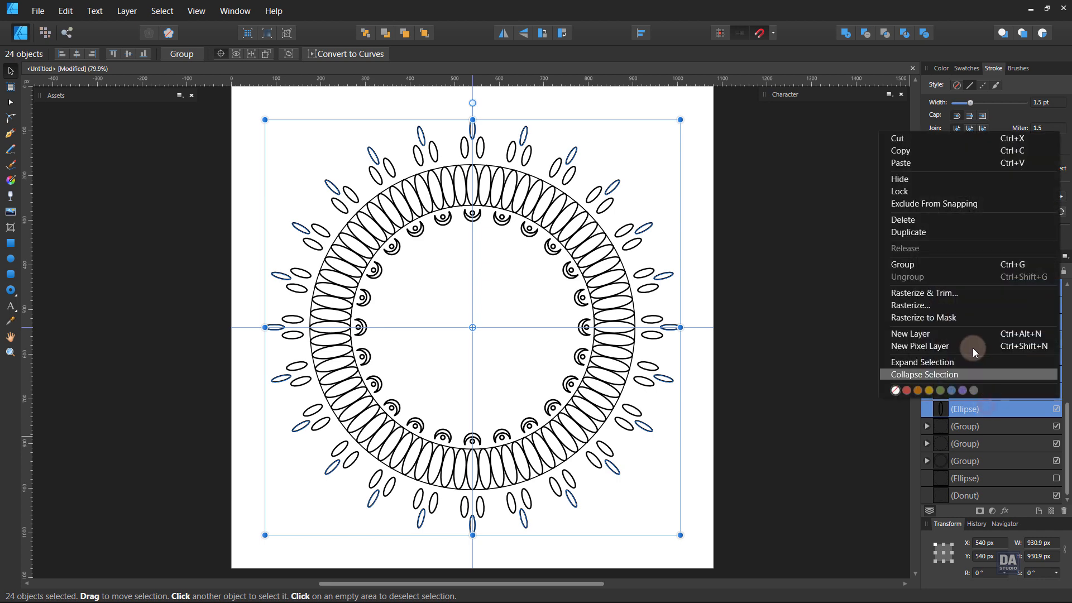
{"action": "left_click", "coordinate": [953, 264]}
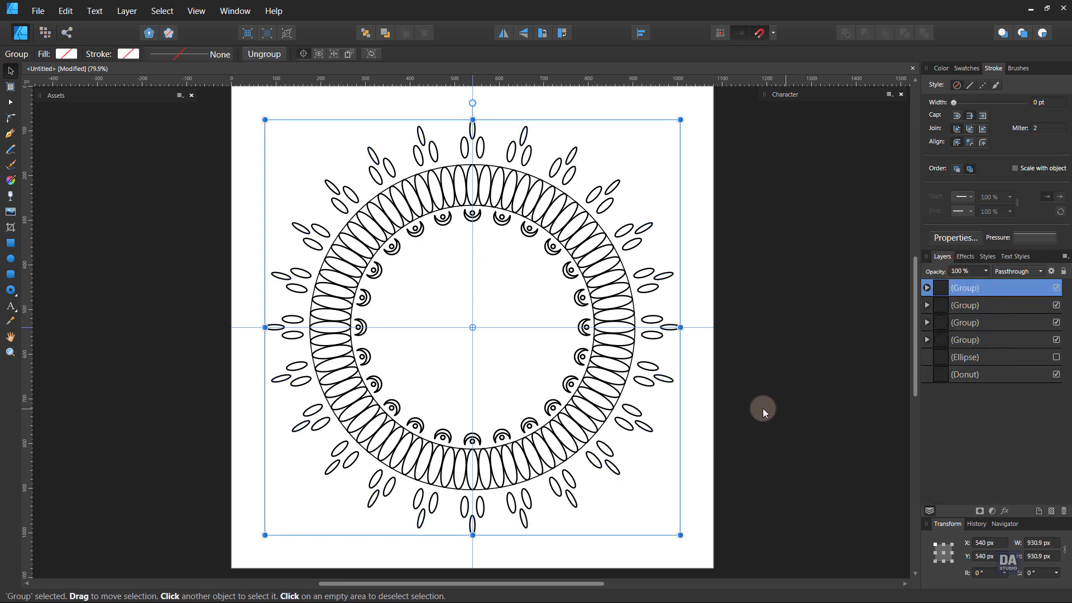
{"action": "left_click", "coordinate": [715, 353]}
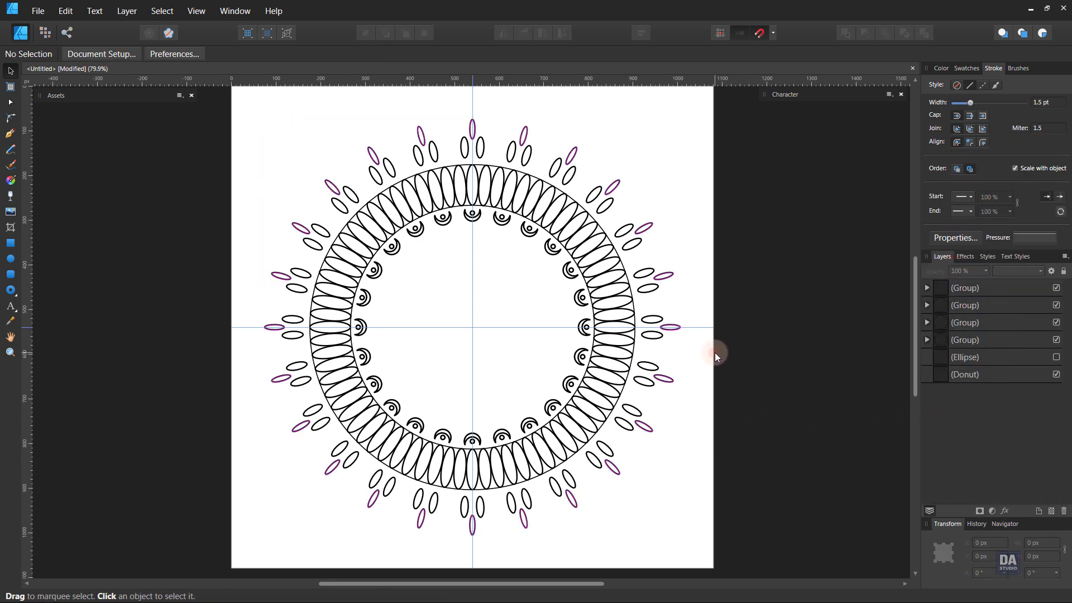
Step: Hide the donut, and combine the four ornament groups into a single group
{"action": "left_click", "coordinate": [1056, 375]}
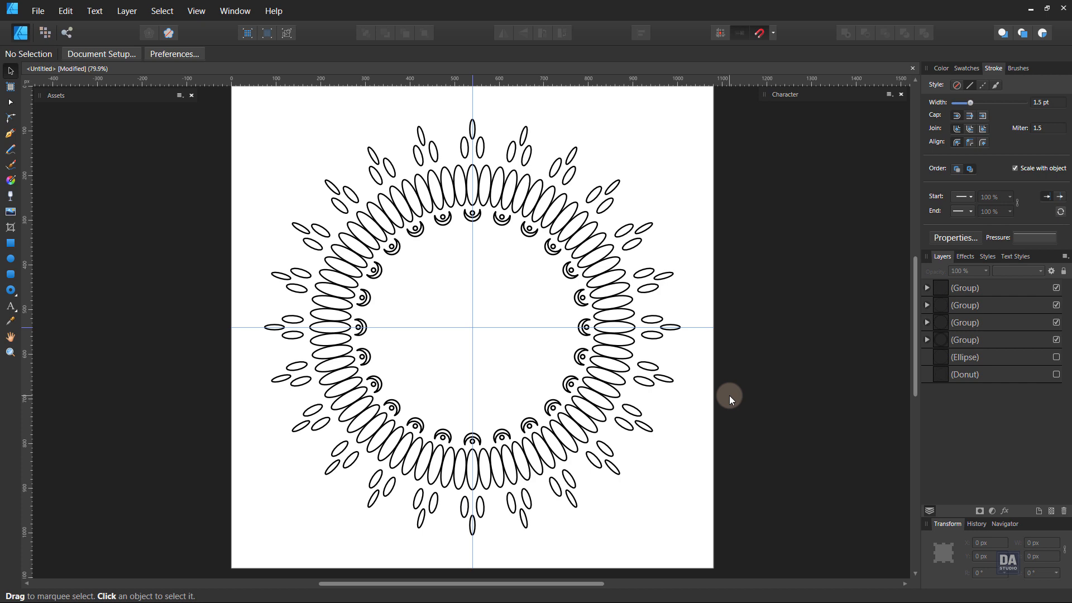
{"action": "left_click_drag", "start_coordinate": [245, 102], "coordinate": [709, 550]}
{"action": "right_click", "coordinate": [585, 381]}
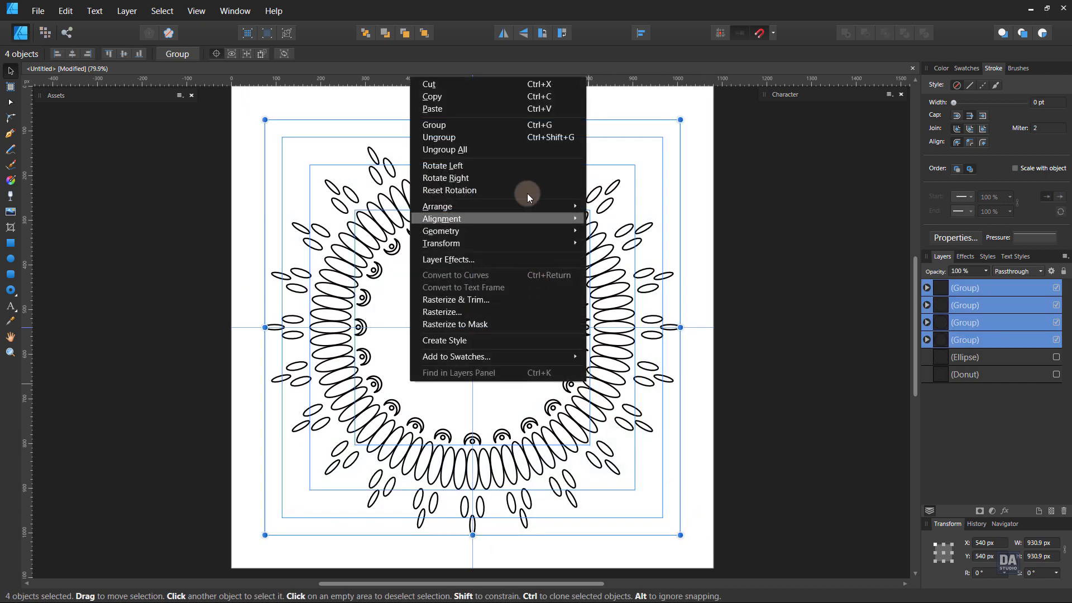
{"action": "left_click", "coordinate": [527, 125]}
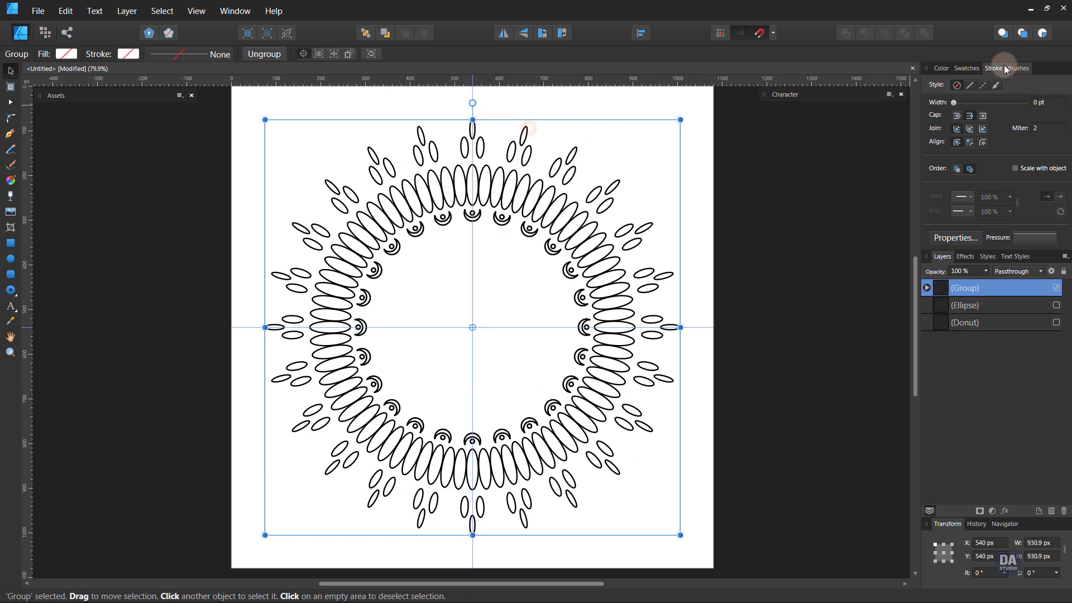
Step: Draw a 1080 × 1080 px rectangle covering the whole page
{"action": "left_click", "coordinate": [967, 68]}
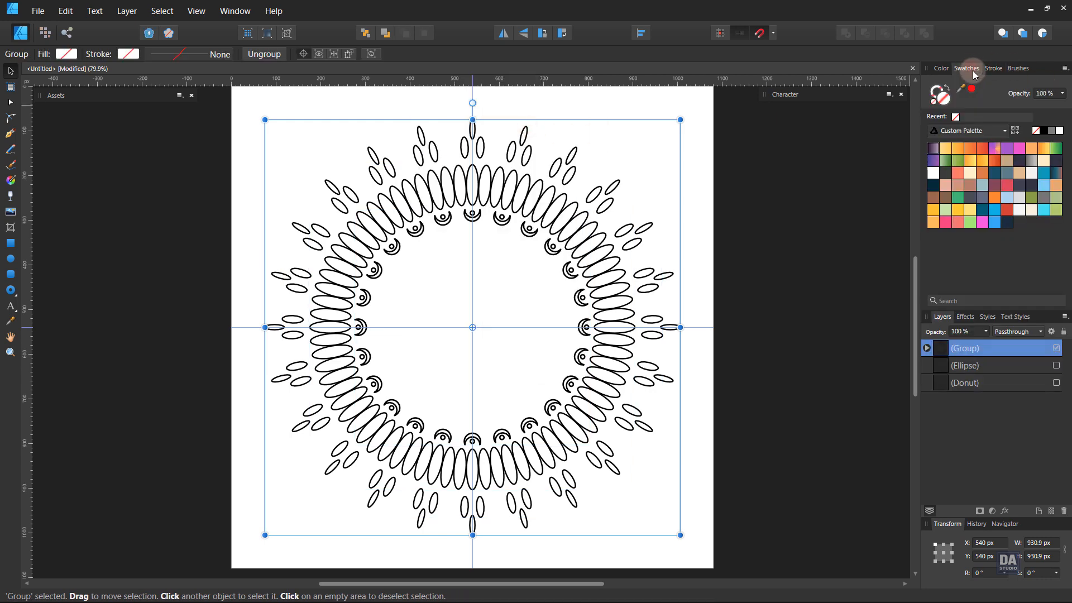
{"action": "left_click", "coordinate": [838, 247]}
{"action": "left_click", "coordinate": [12, 246]}
{"action": "left_click_drag", "start_coordinate": [365, 288], "coordinate": [346, 288]}
{"action": "left_click_drag", "start_coordinate": [425, 278], "coordinate": [426, 290]}
{"action": "mouse_move", "coordinate": [239, 108]}
{"action": "left_mouse_down"}
{"action": "mouse_move", "coordinate": [682, 538]}
{"action": "mouse_move", "coordinate": [689, 565]}
{"action": "mouse_move", "coordinate": [693, 556]}
{"action": "left_mouse_up"}
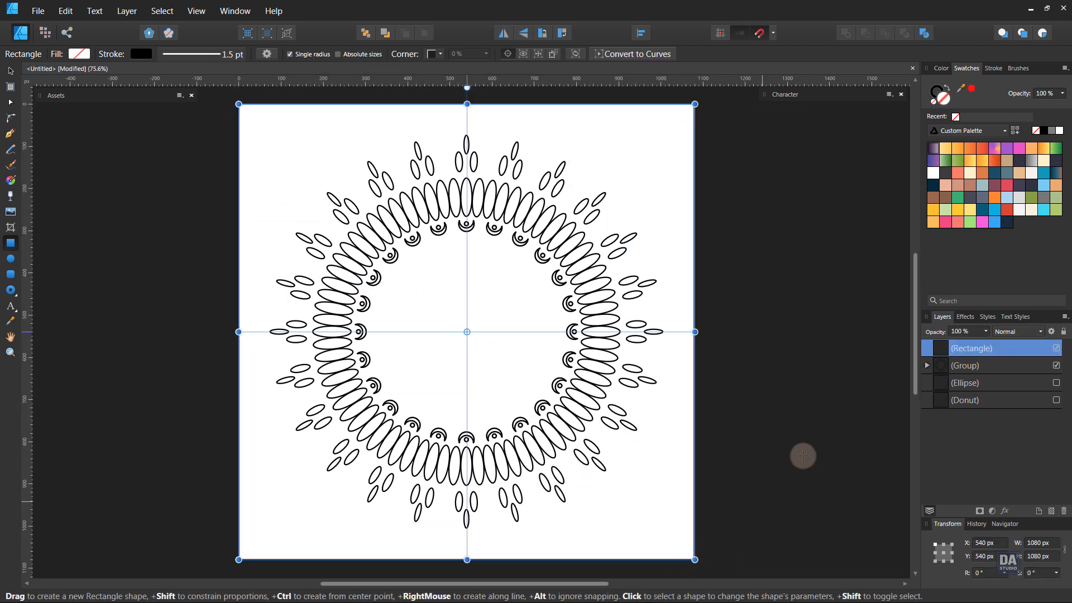
Step: Fill the page-sized rectangle with the dark navy swatch and place it beneath all the other layers as the background
{"action": "left_click", "coordinate": [1021, 186]}
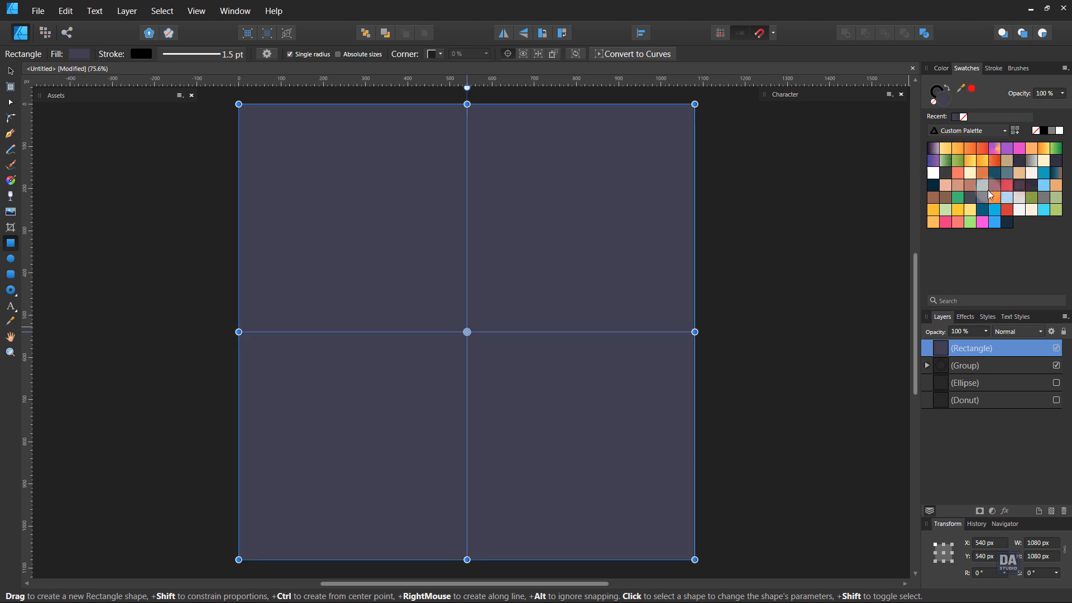
{"action": "left_click", "coordinate": [933, 185]}
{"action": "left_click_drag", "start_coordinate": [1001, 352], "coordinate": [996, 410]}
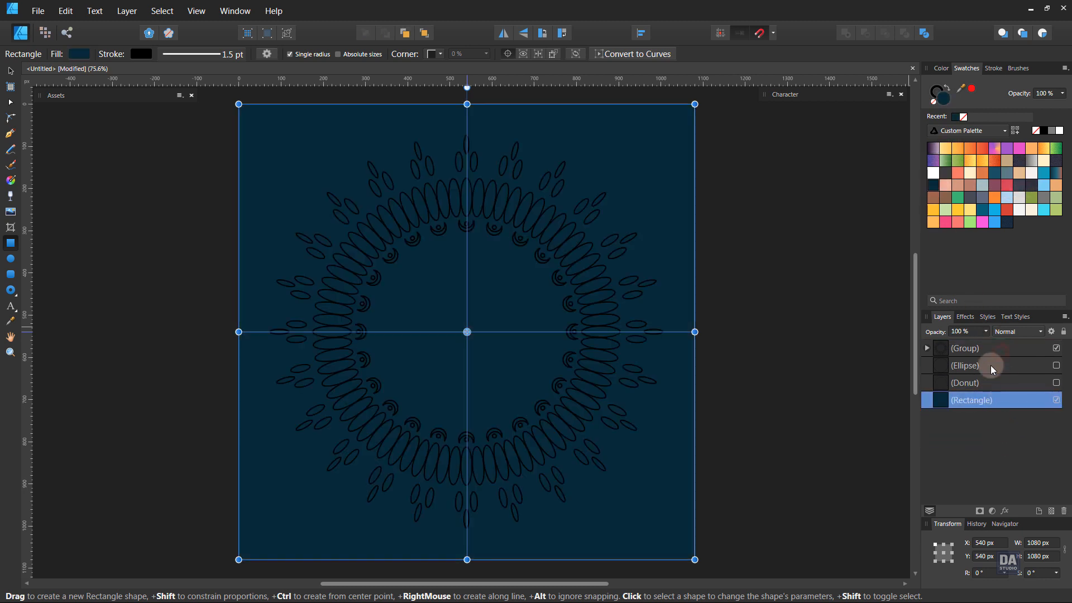
Step: Set the ornament group's outlines to white, clear the selection, and hide the guides
{"action": "left_click", "coordinate": [996, 348]}
{"action": "key", "text": "a"}
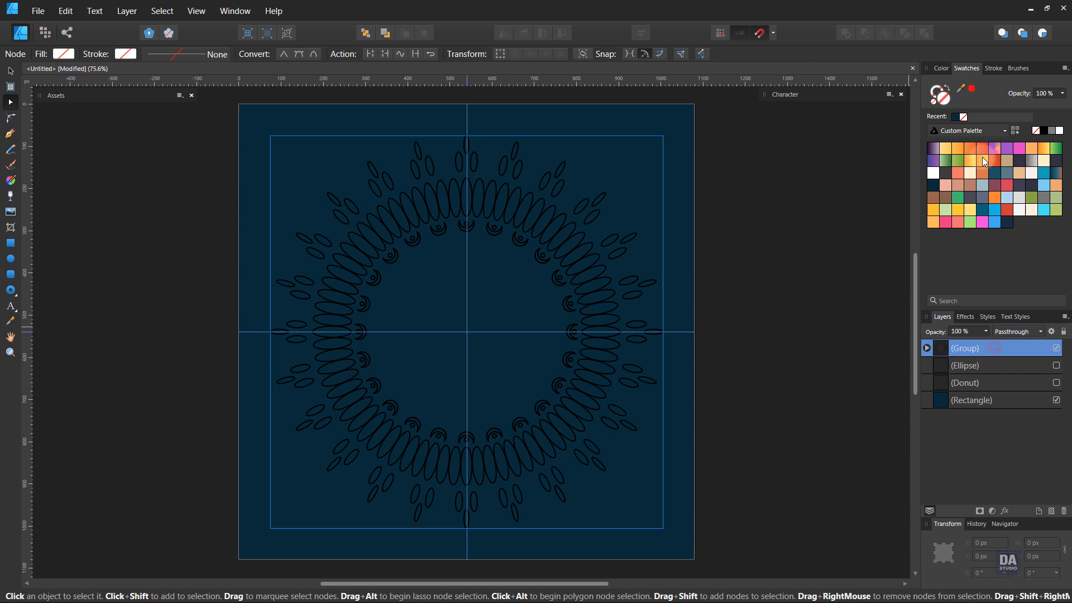
{"action": "left_click", "coordinate": [1060, 131]}
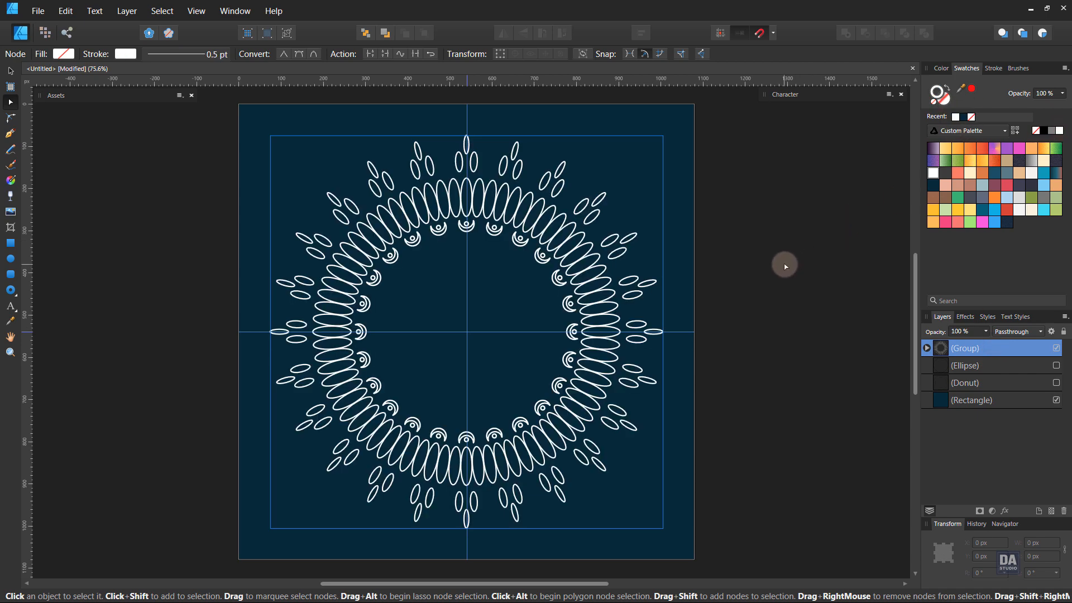
{"action": "key", "text": "v"}
{"action": "left_click", "coordinate": [768, 276]}
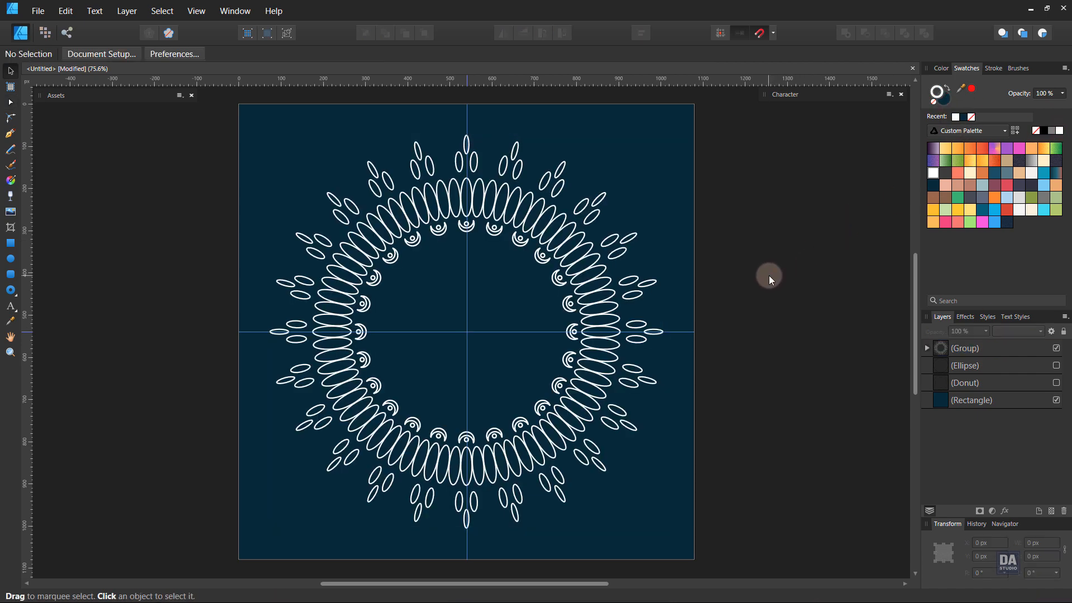
{"action": "key", "text": "ctrl+semicolon"}
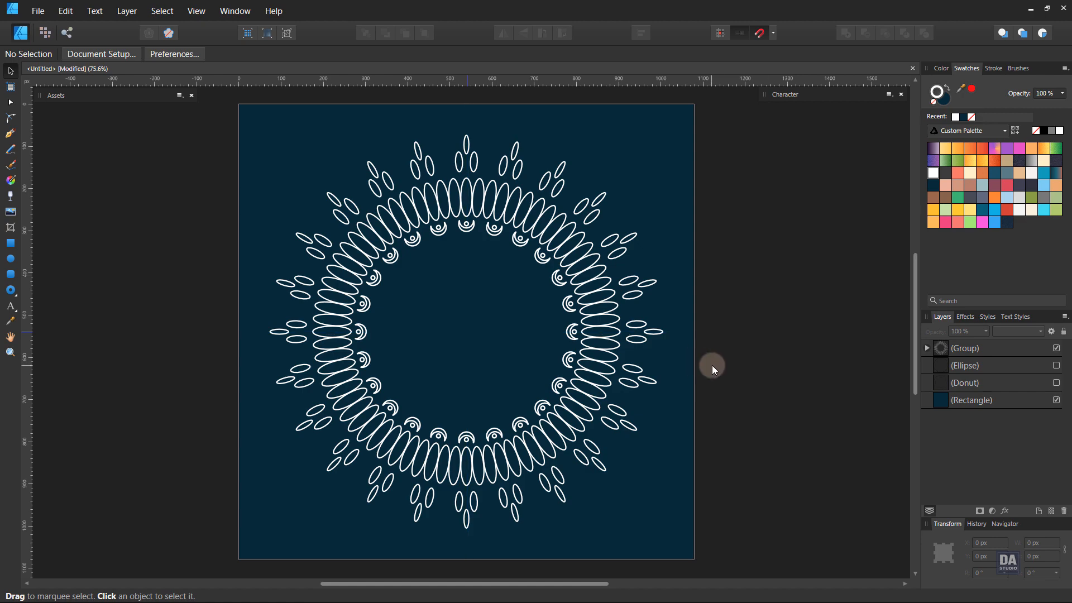